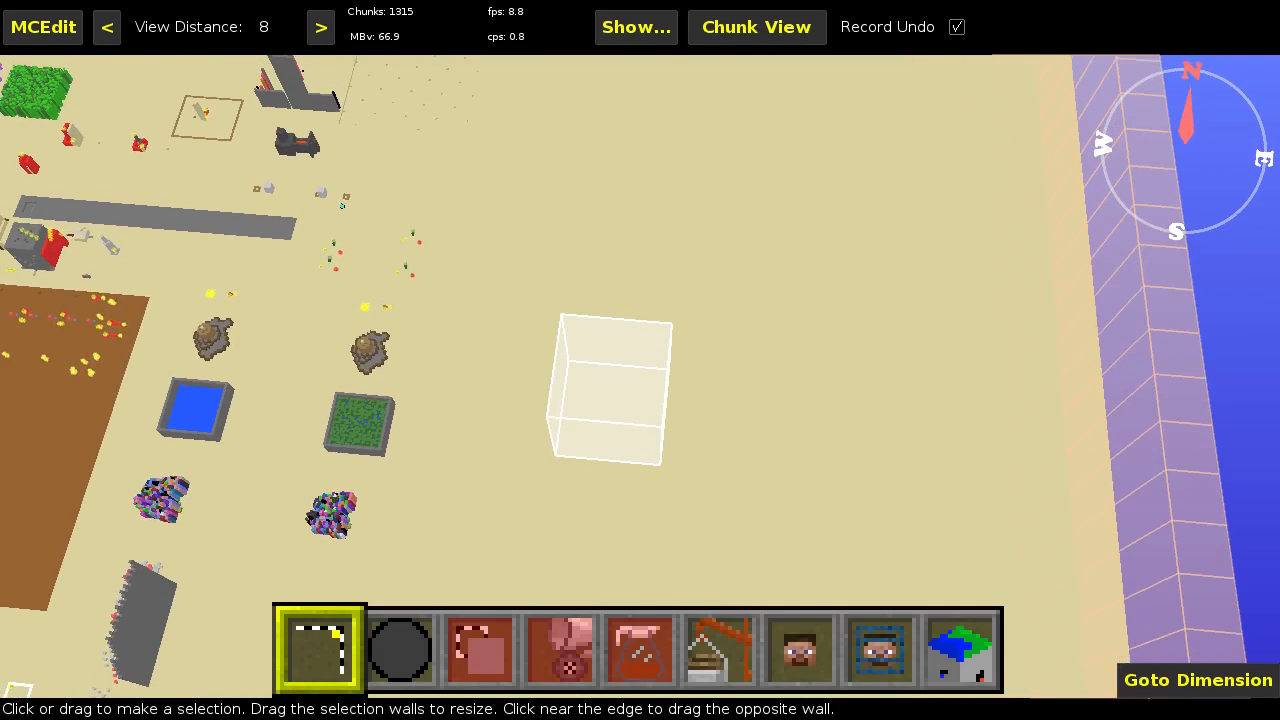
Fly over the world to the open sand flat beside the ocean wall, toggling free-look.
key("d")
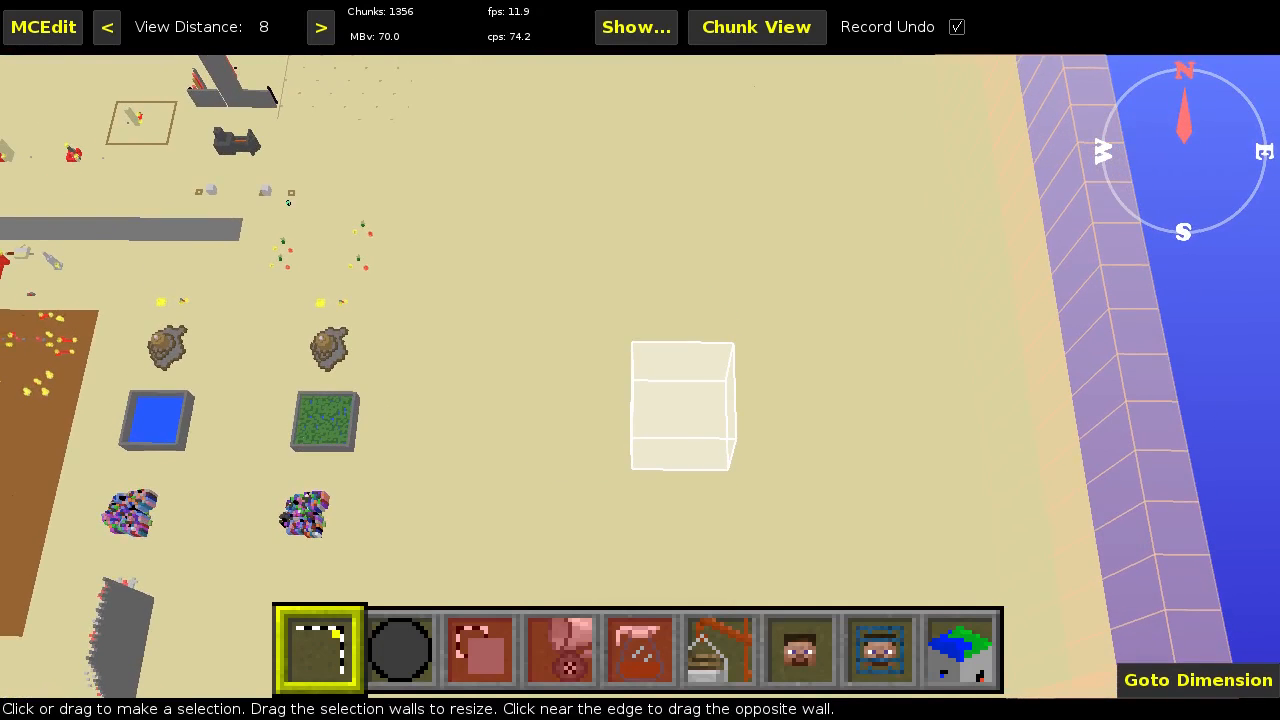
key("s")
right_click(782, 317)
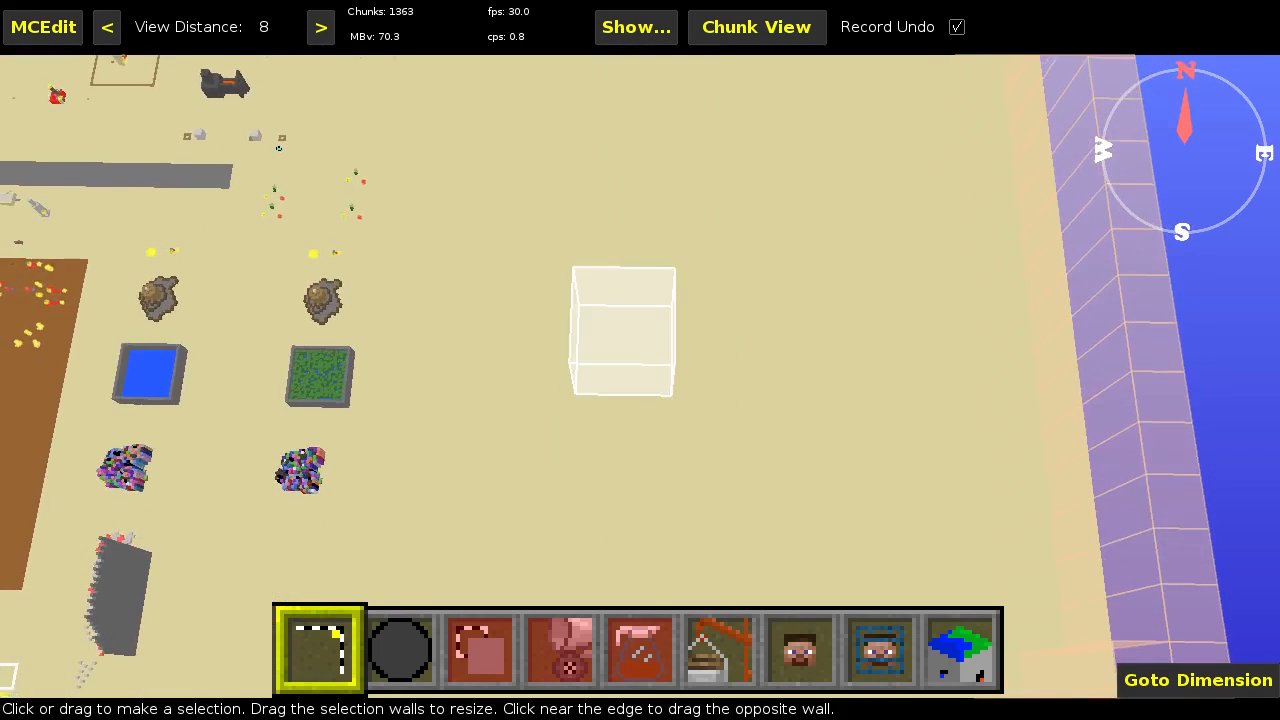
right_click(682, 190)
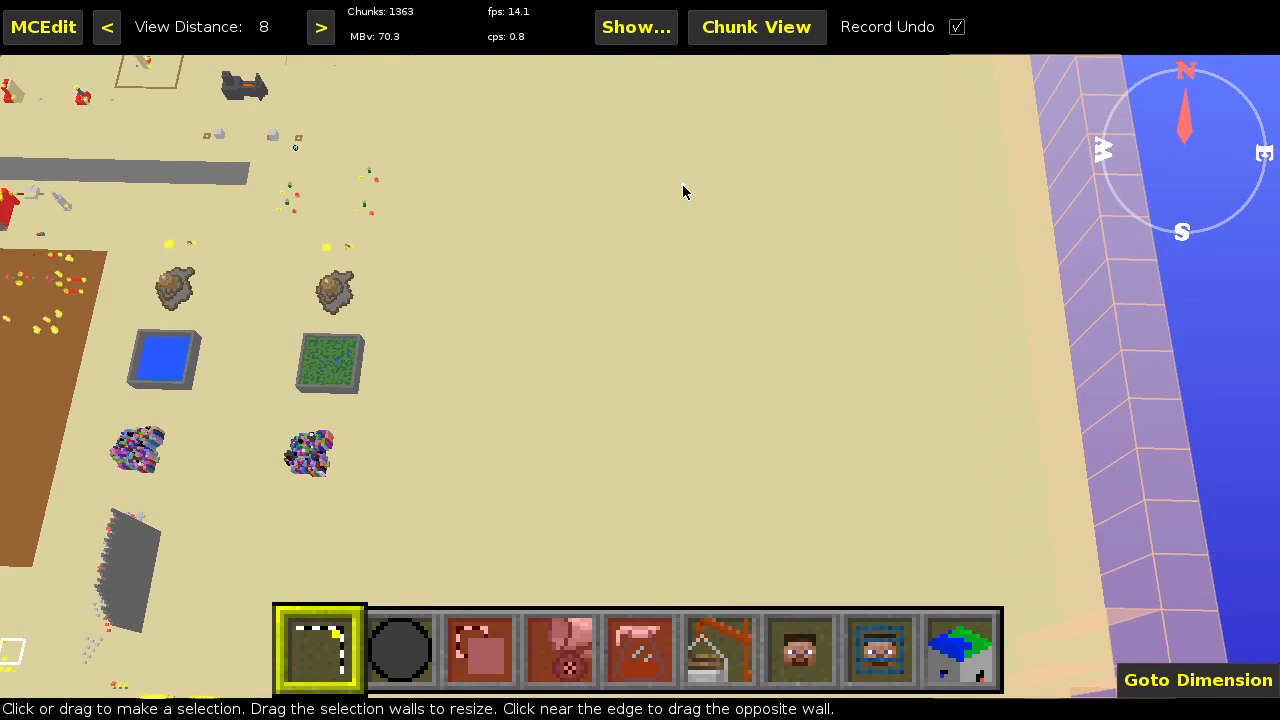
right_click(682, 184)
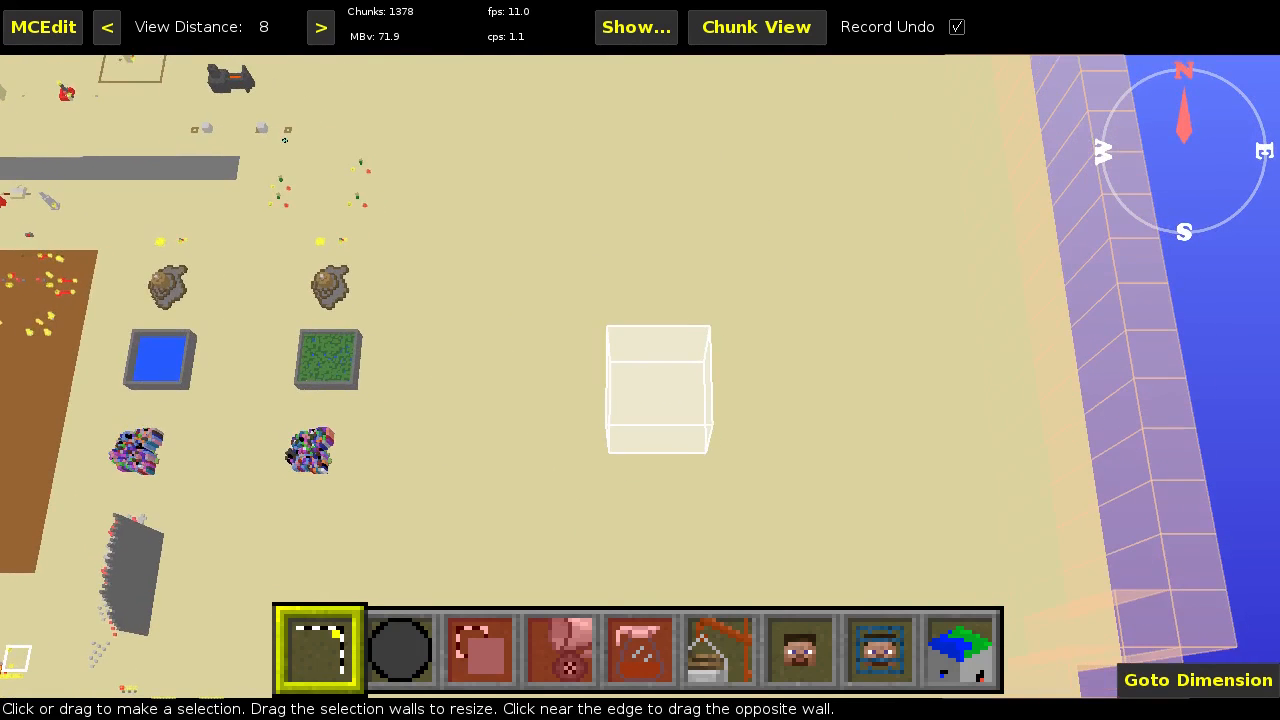
key("s")
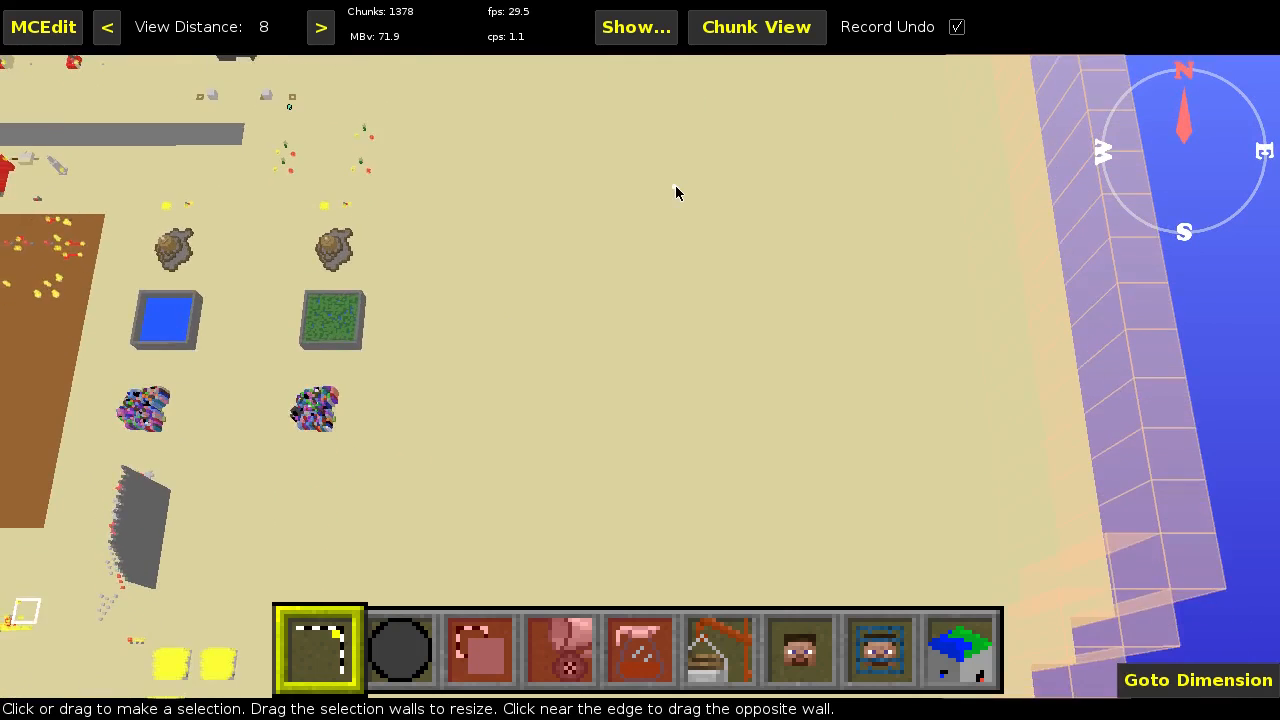
key("w")
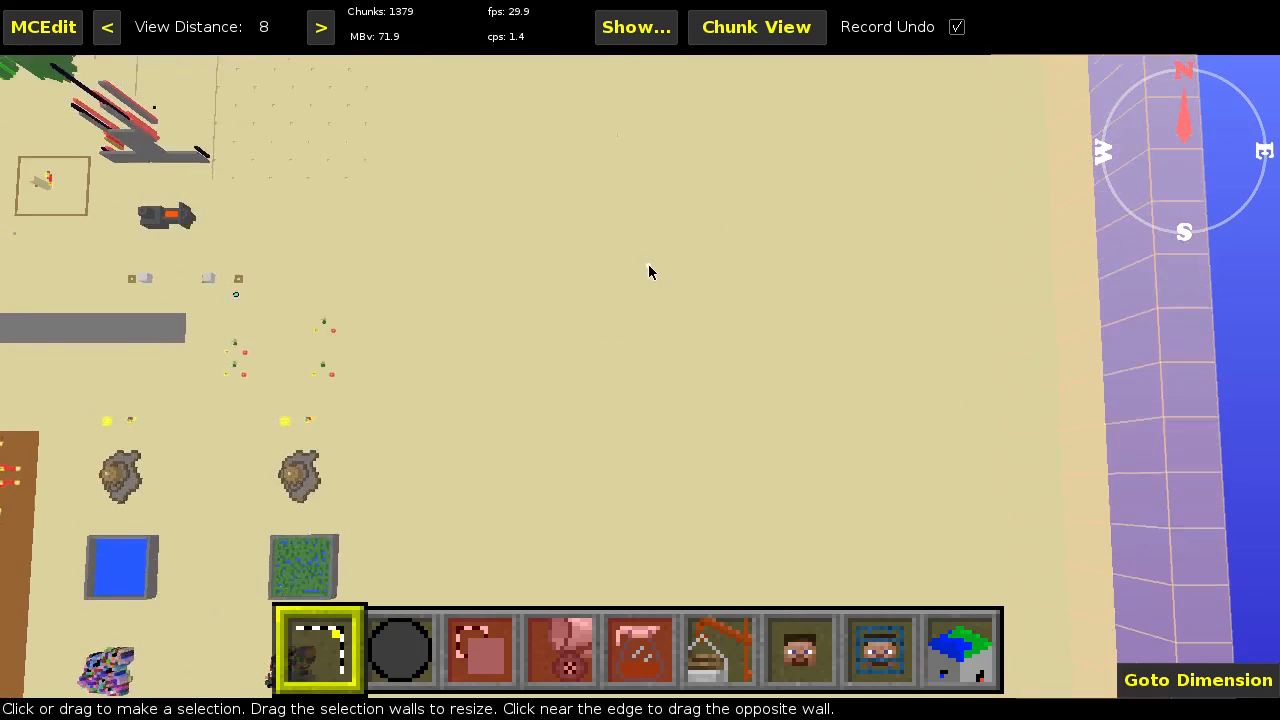
Place both selection corners to mark a flat one-block-high area on the sand.
left_click(558, 168)
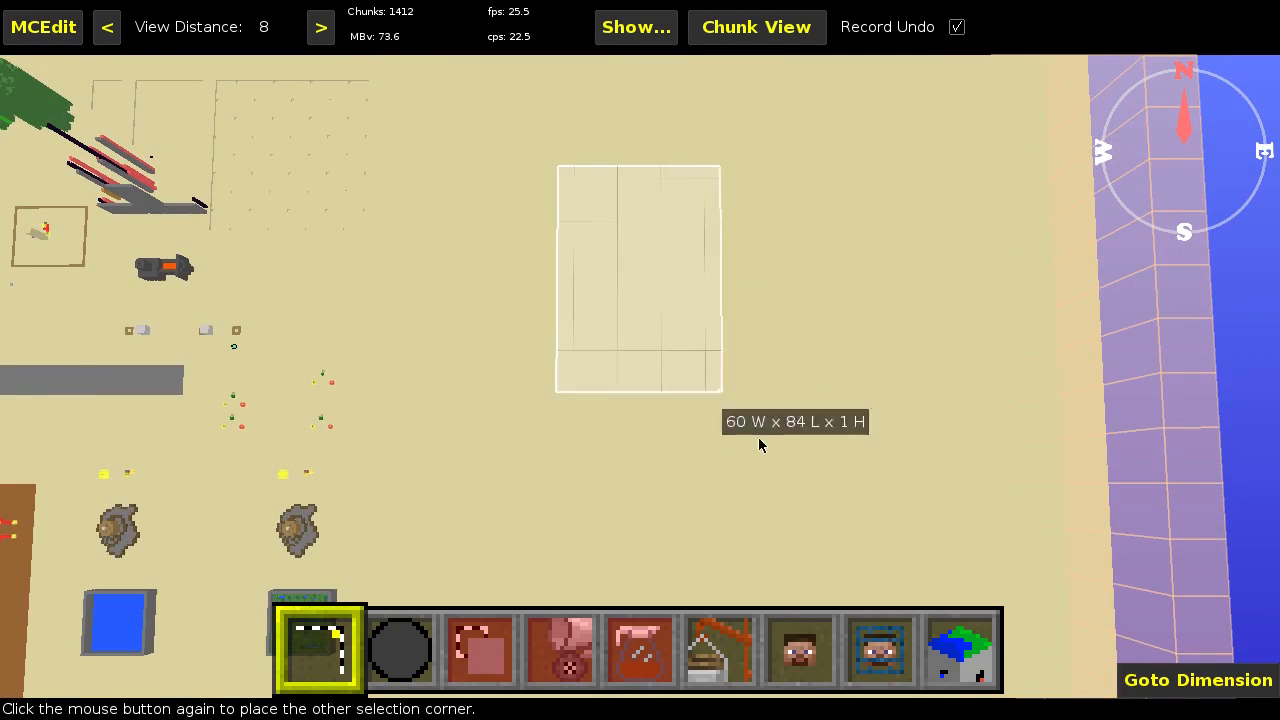
key("d")
key("s")
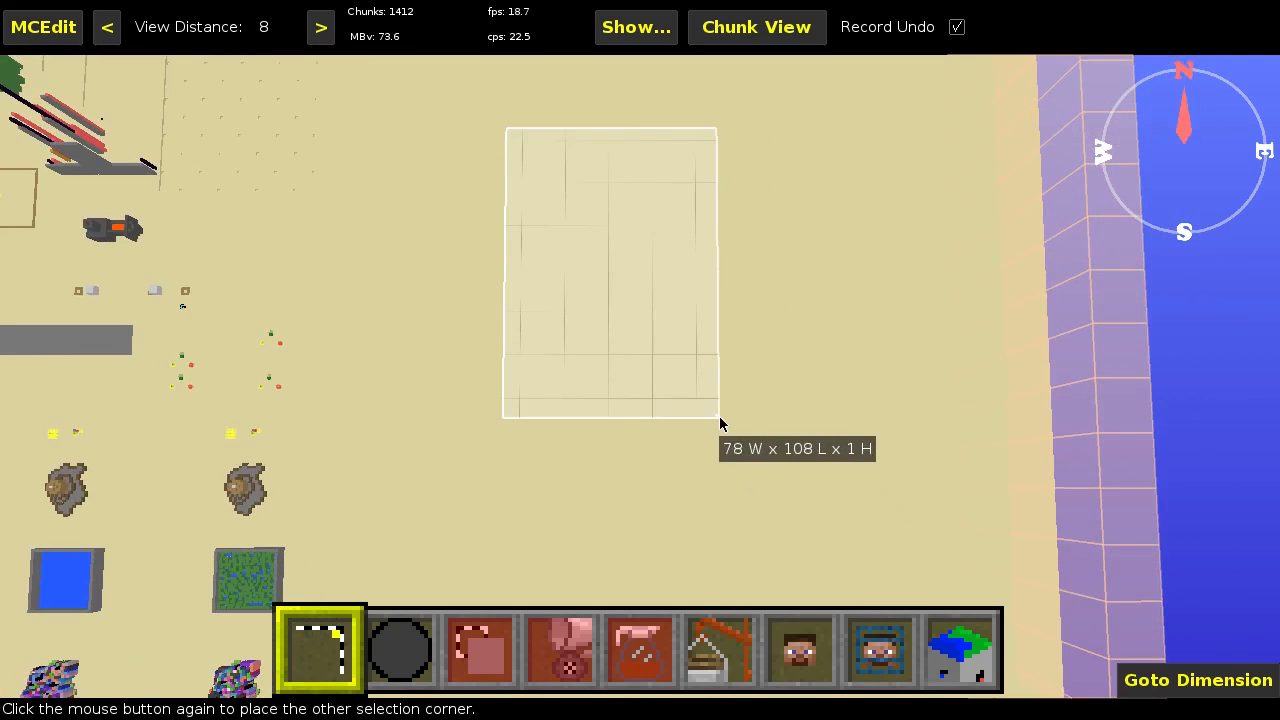
left_click(719, 416)
Nudge the selection across the sand into a 78 by 108 by 1 region and recentre the view.
left_click_drag(116, 158, 121, 164)
key("d")
key("s")
key("d")
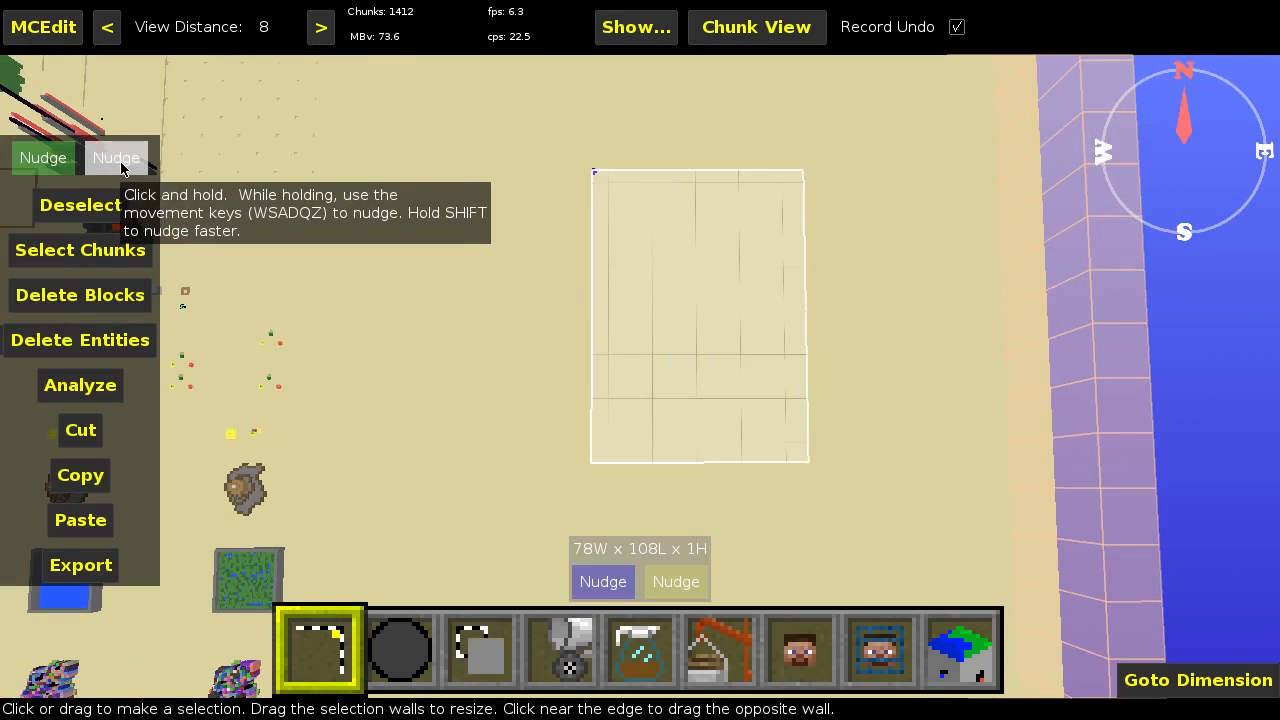
key("s")
key("d")
key("s")
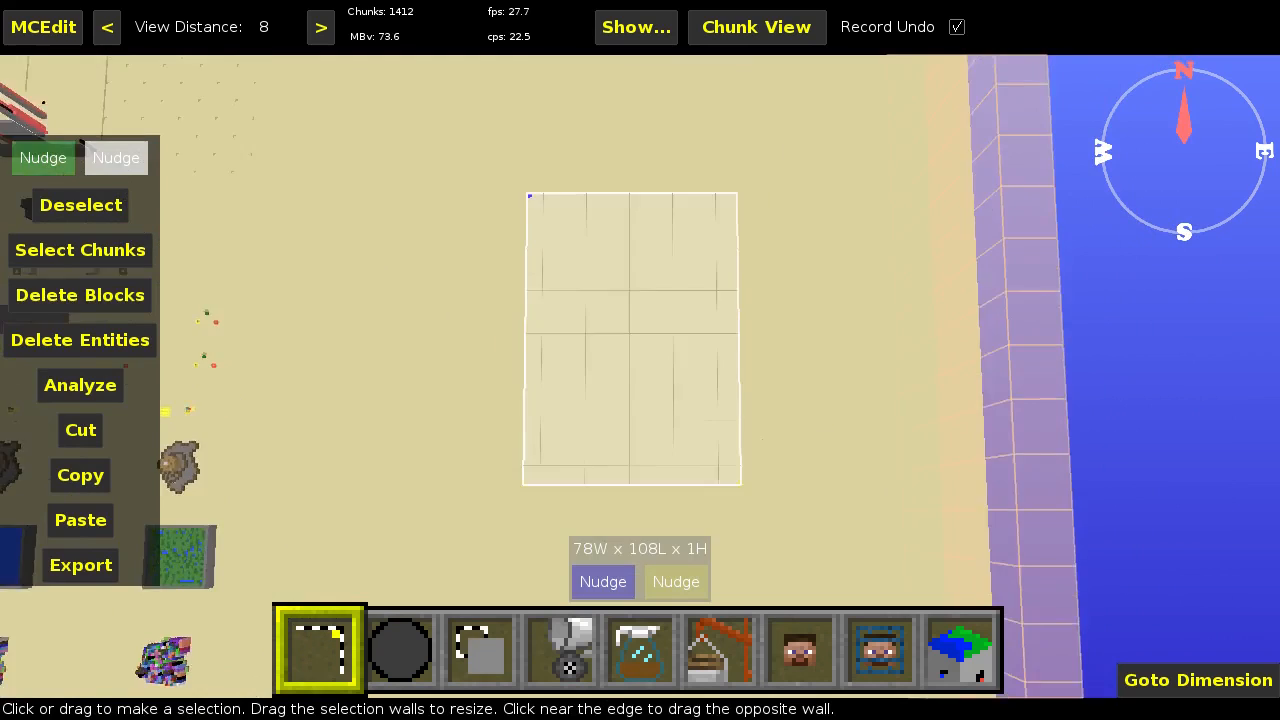
key("a")
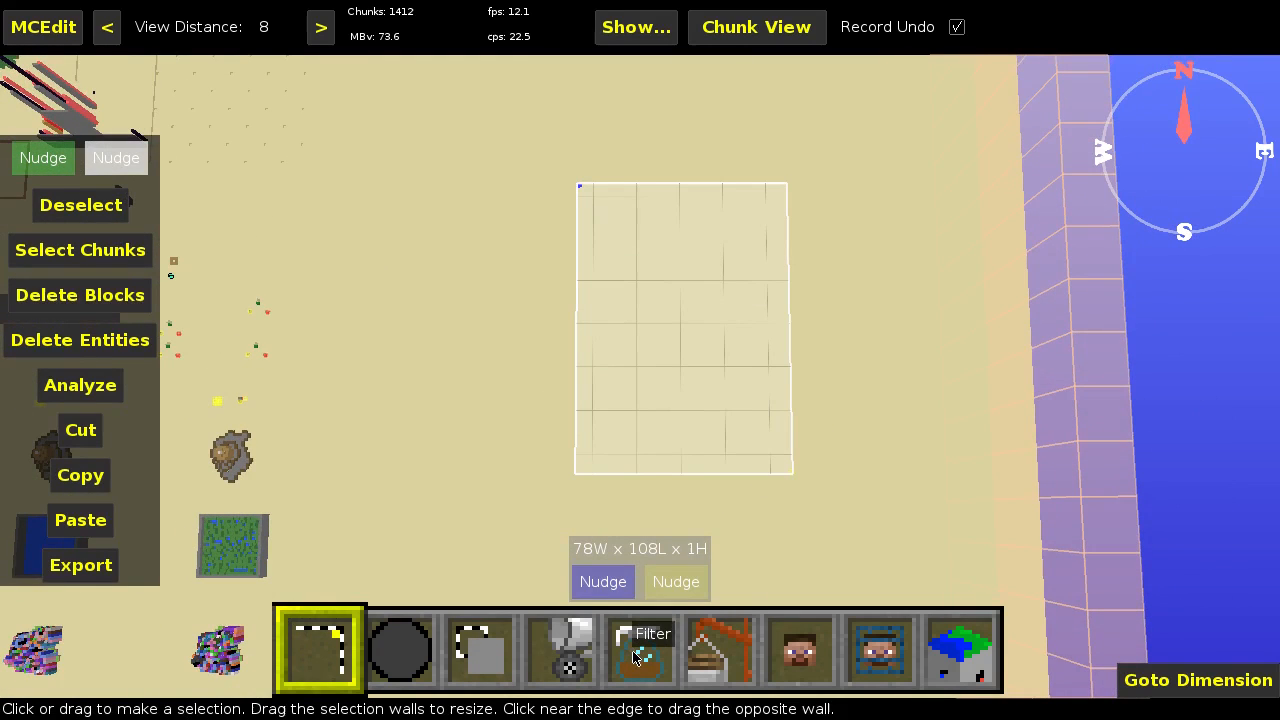
Switch to the Filter tool and choose the Chunk properties editor filter for the selection.
left_click(634, 656)
left_click(244, 262)
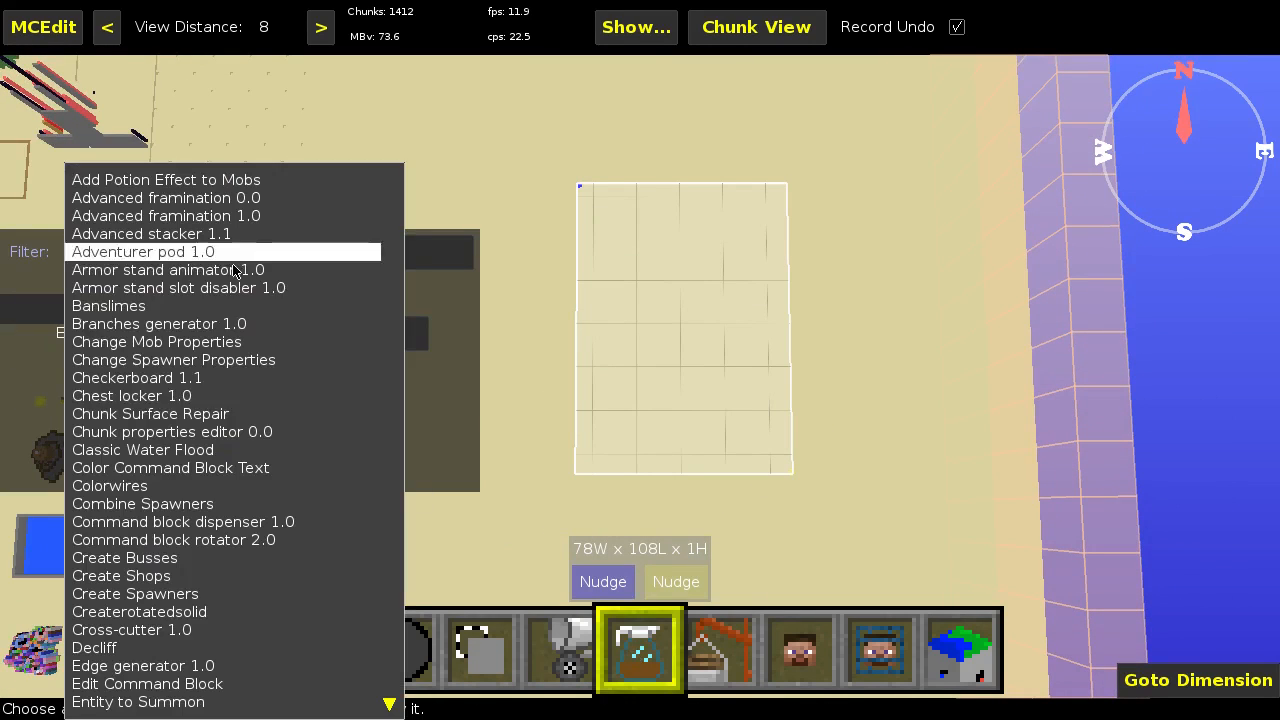
left_click(199, 434)
key("w")
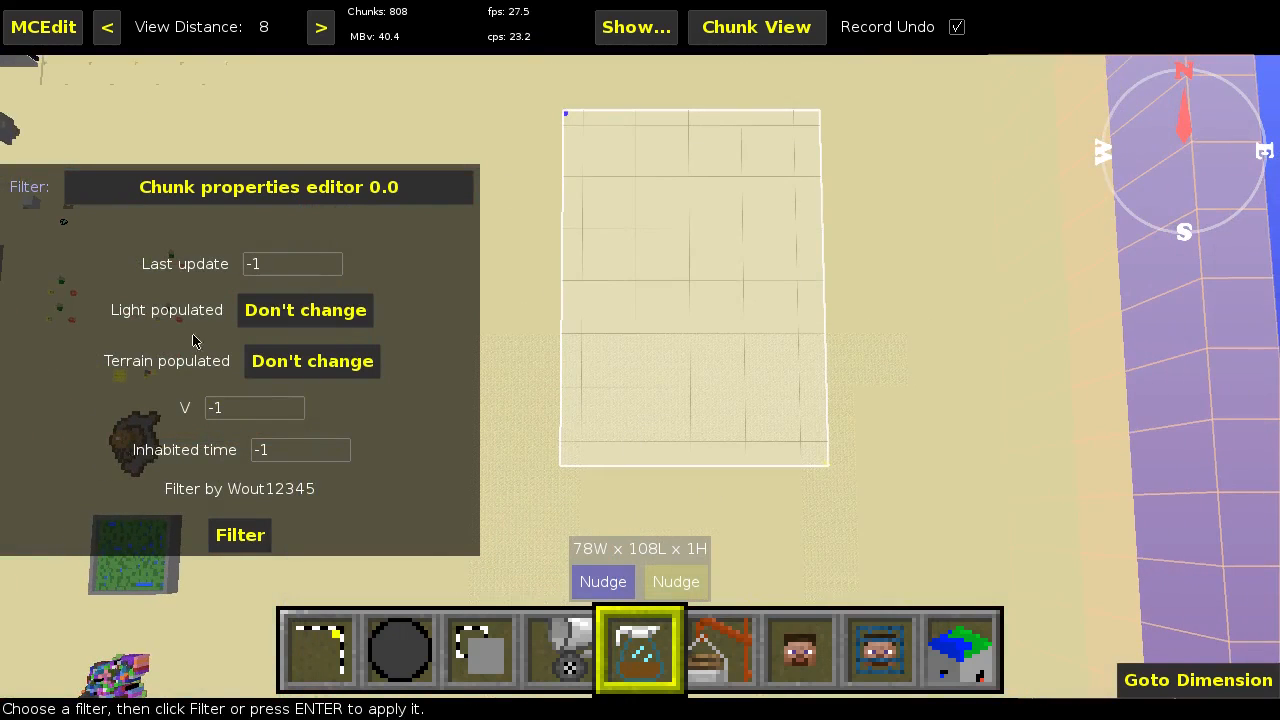
key("s")
key("w")
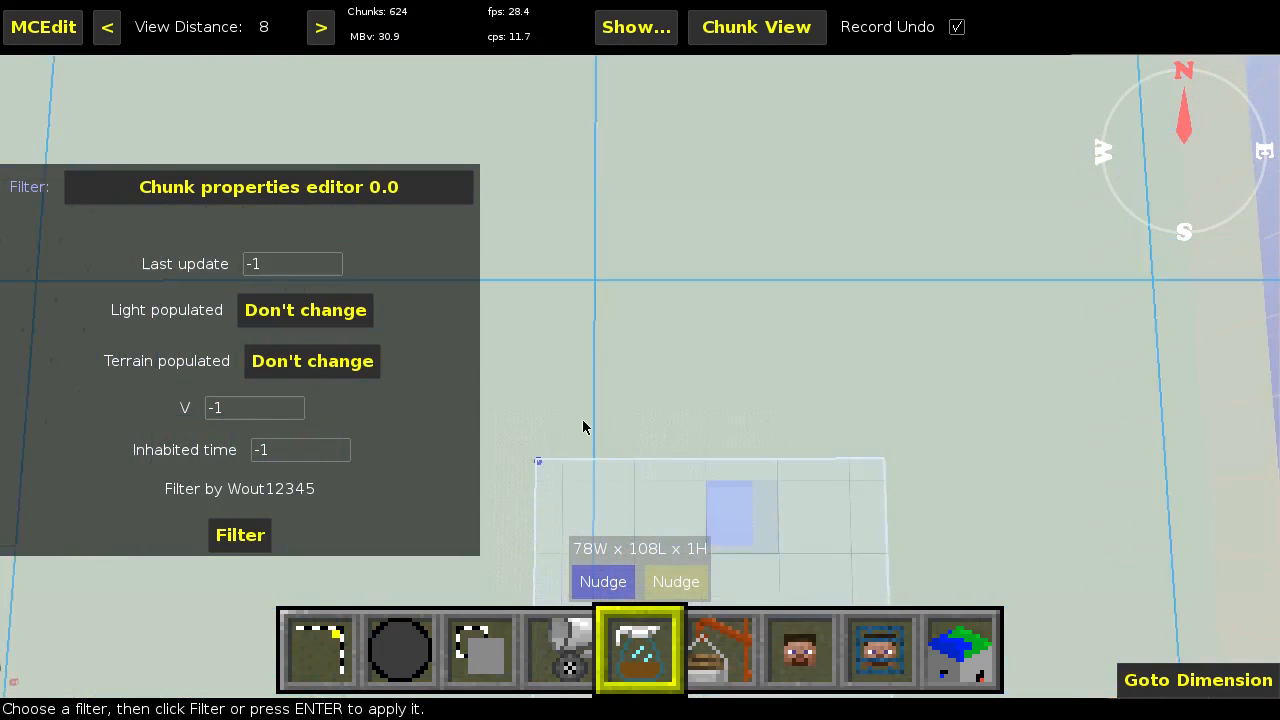
key("s")
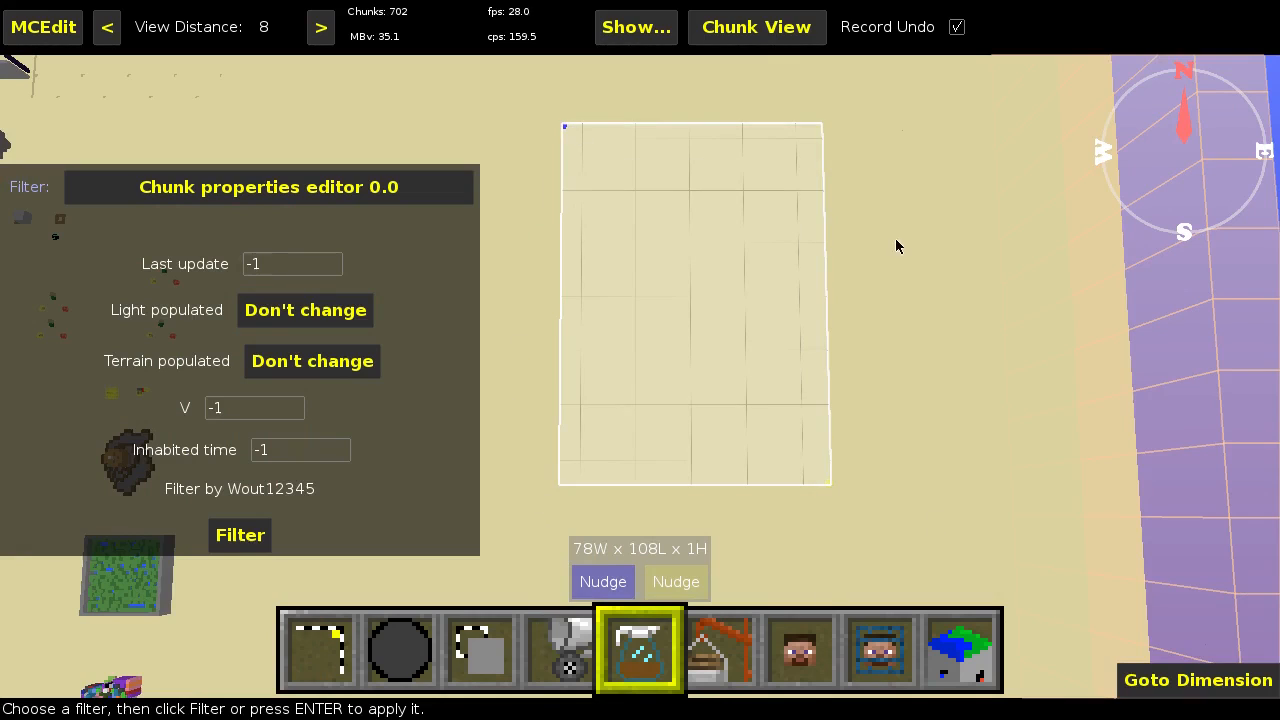
mouse_move(255, 408)
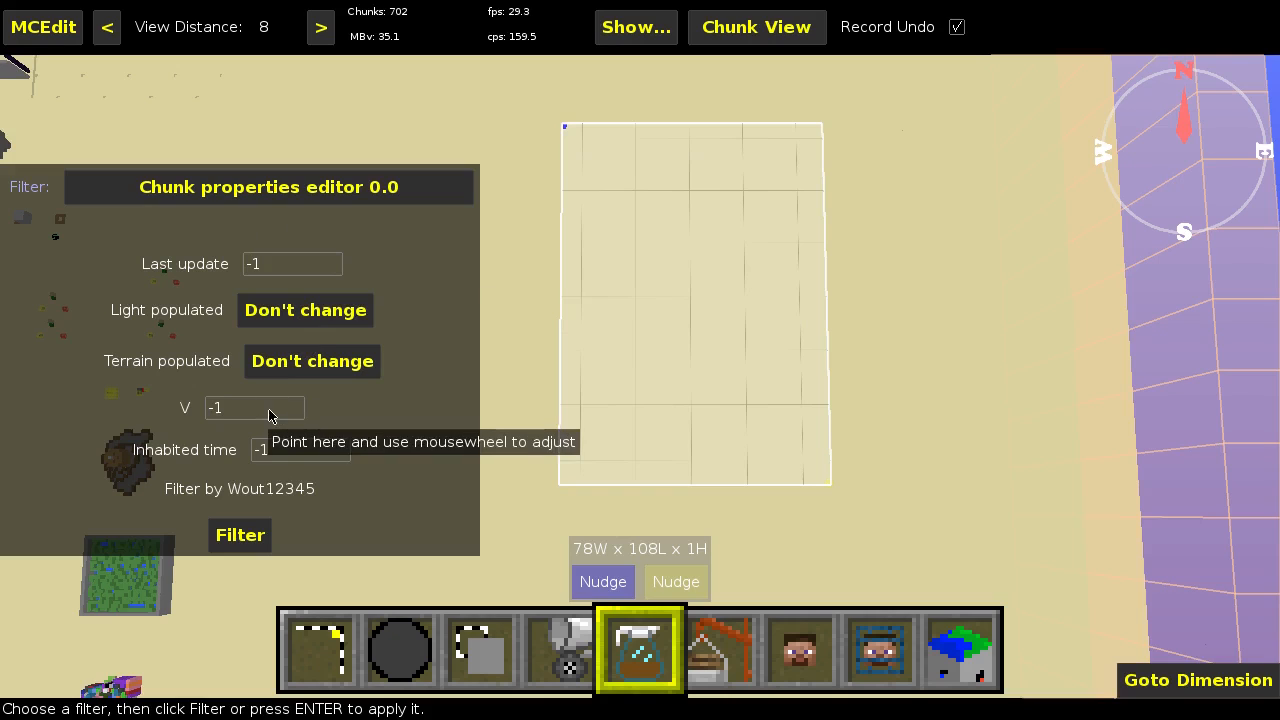
scroll(254, 410, "up", 2)
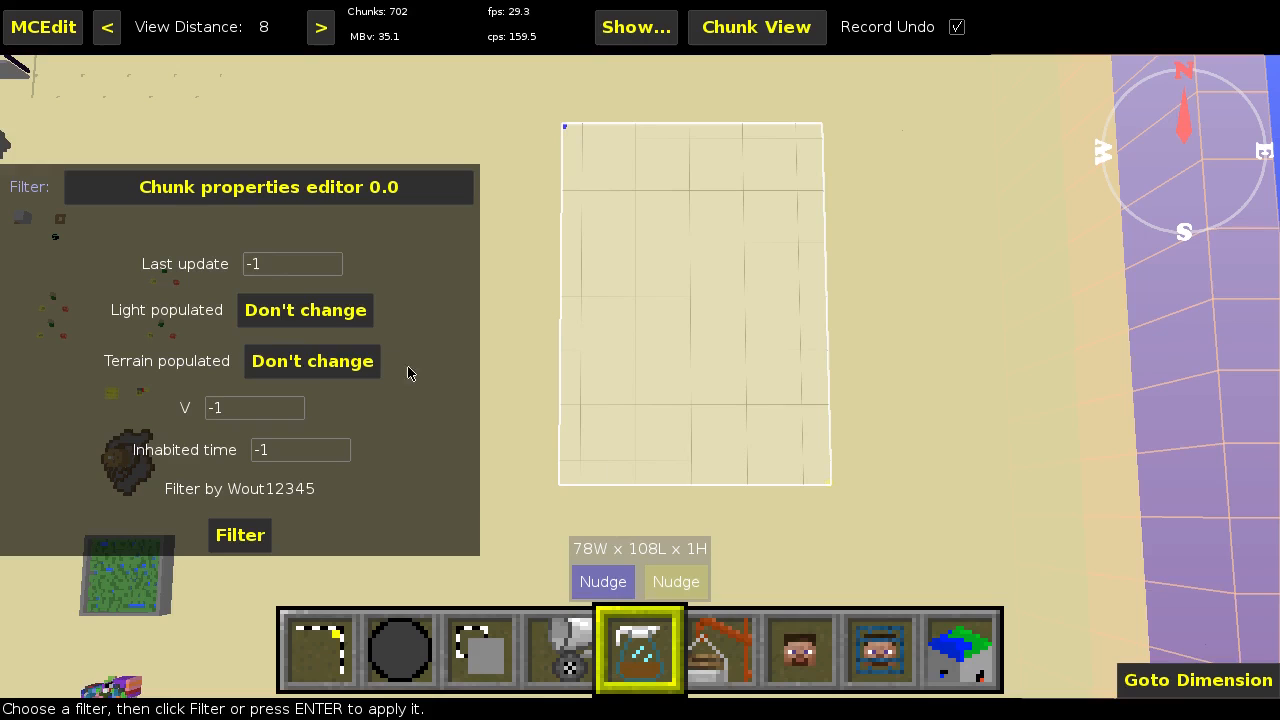
Review the Light populated and Terrain populated choices, leaving Light populated unchanged.
left_click(282, 309)
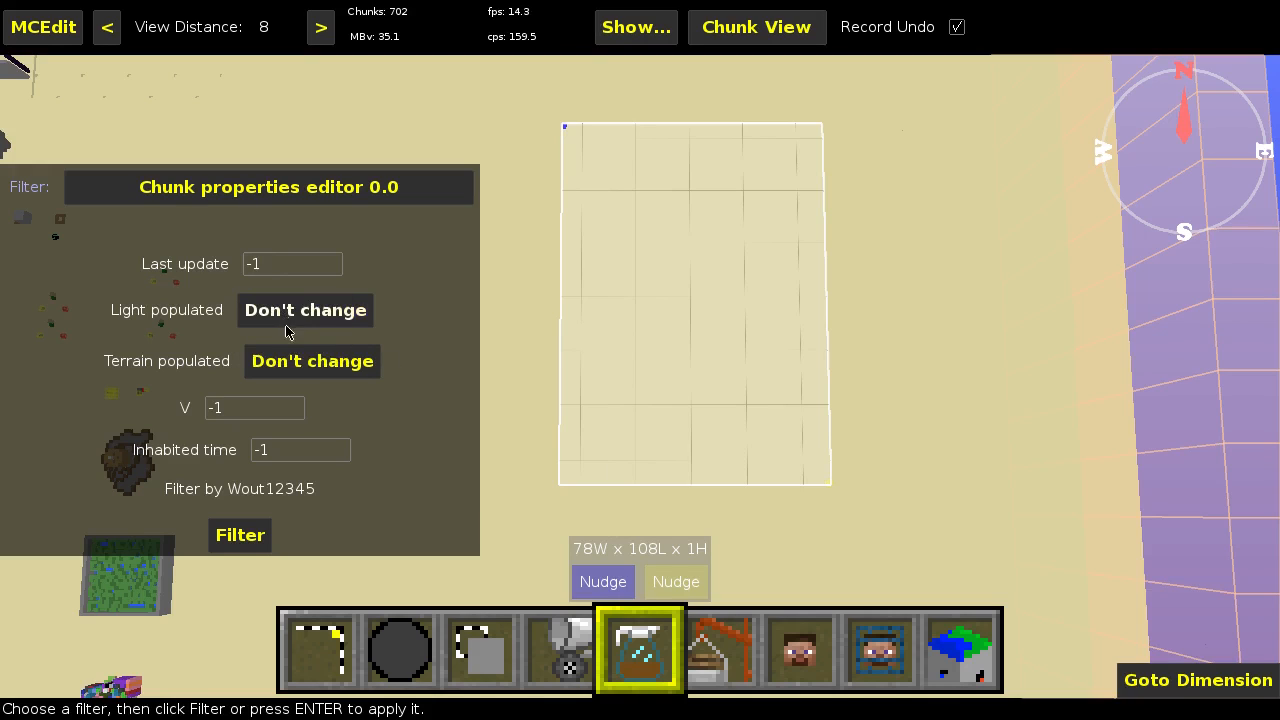
left_click(294, 360)
left_click(340, 362)
scroll(286, 269, "up", 1)
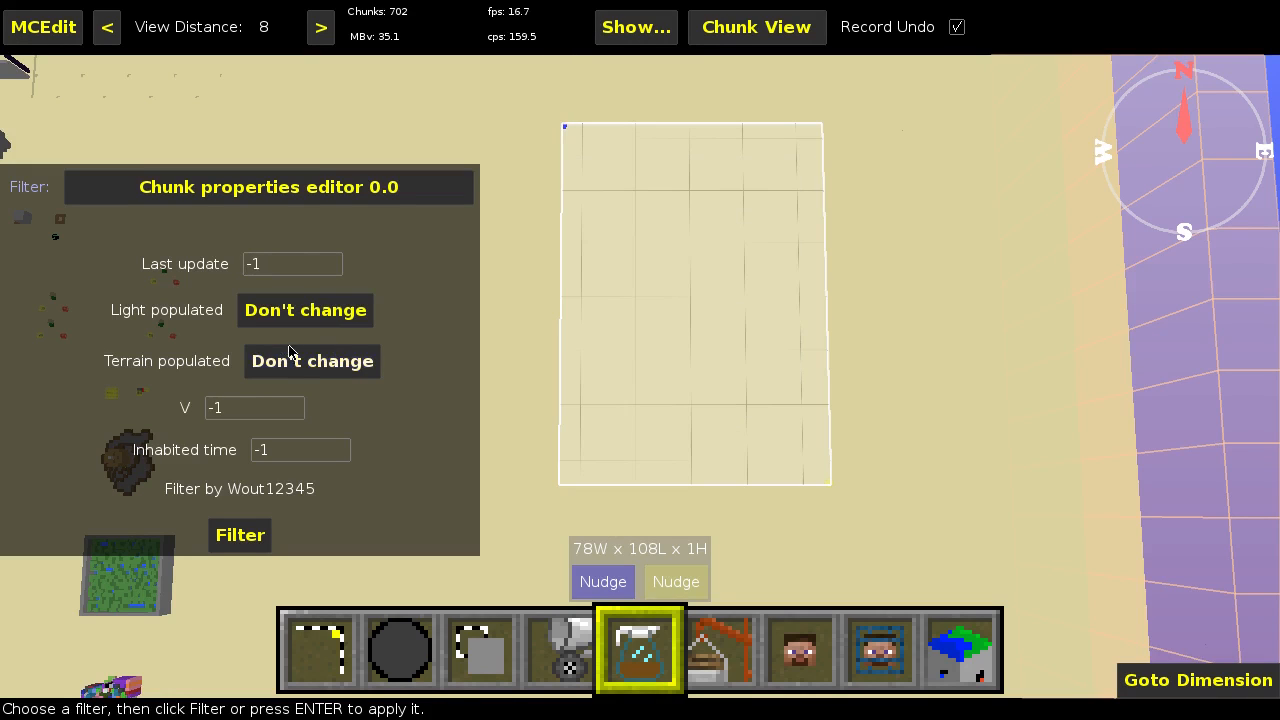
Set Terrain populated to False and run the filter on the selected chunks.
left_click(320, 370)
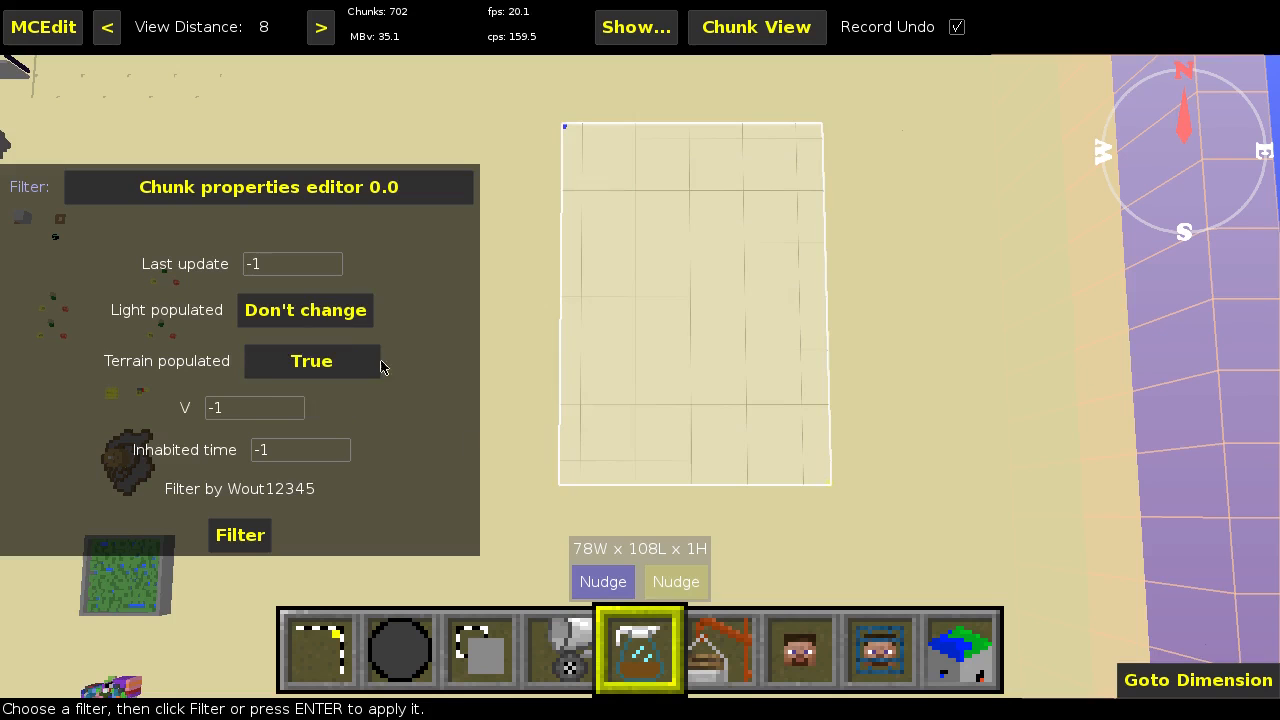
left_click(362, 372)
left_click(340, 398)
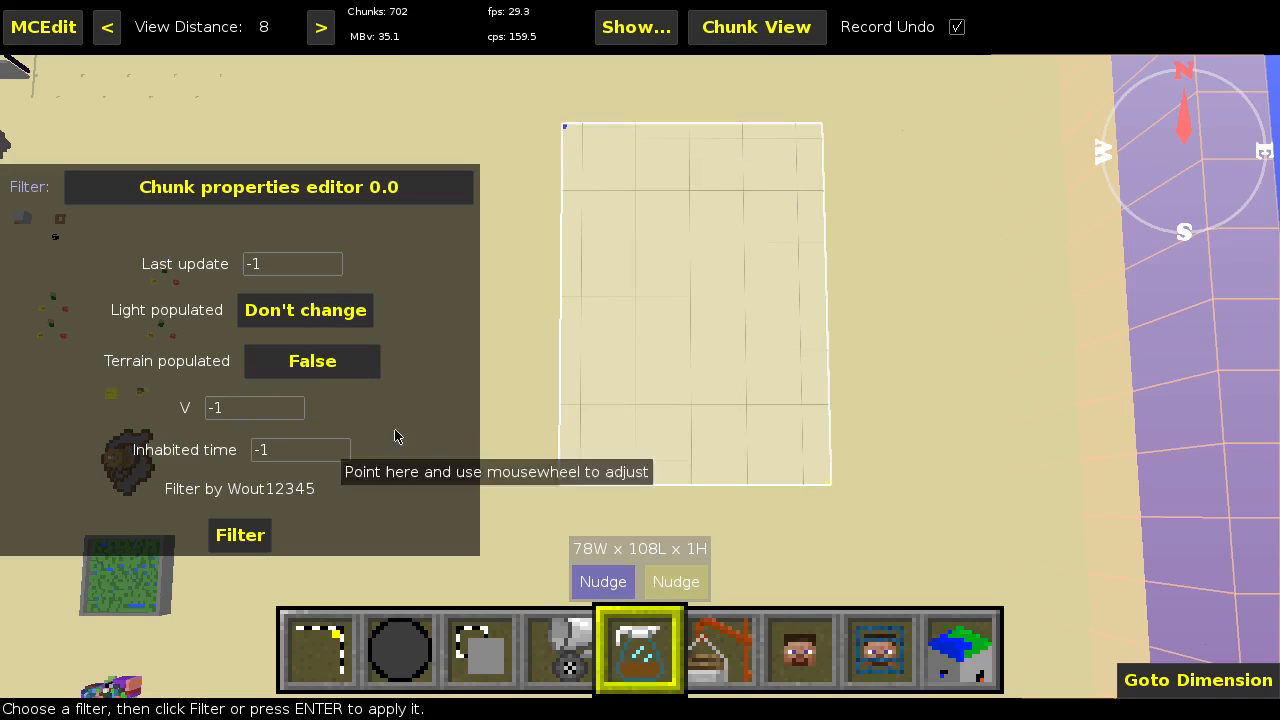
left_click(256, 549)
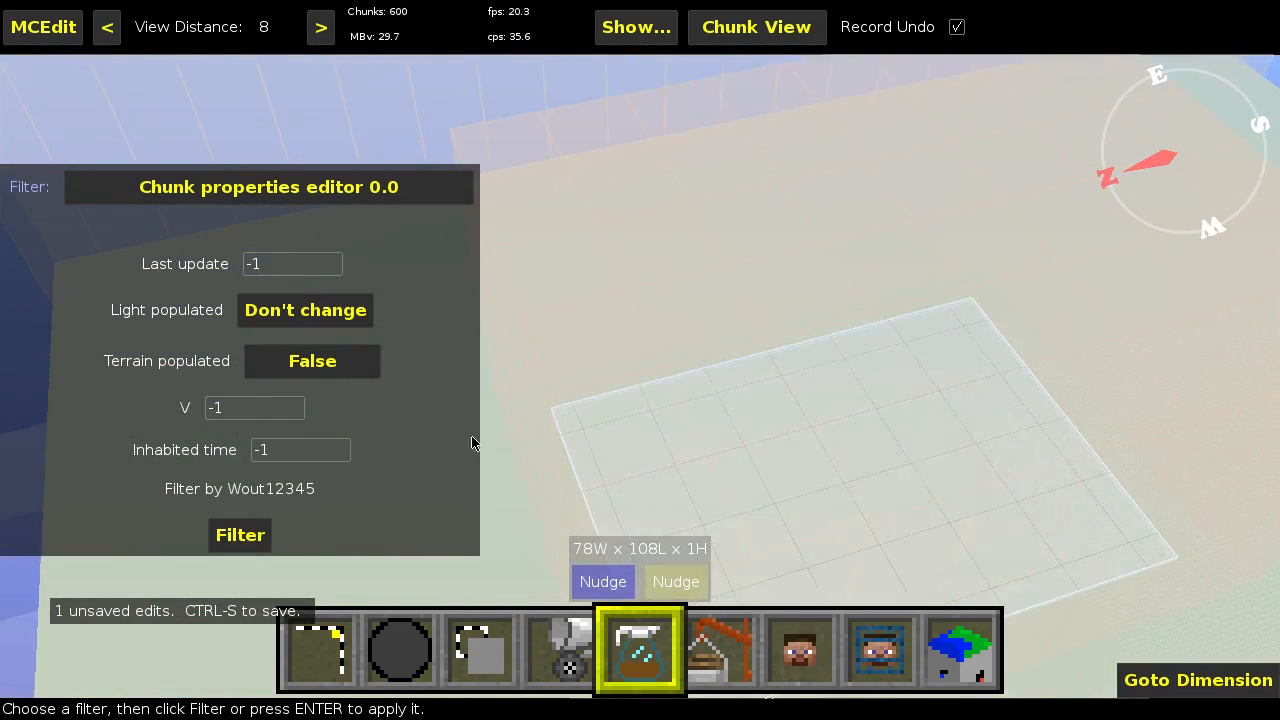
Return to the chunk filter, set Terrain populated to True and run it on the 46 by 76 selection.
left_click(318, 650)
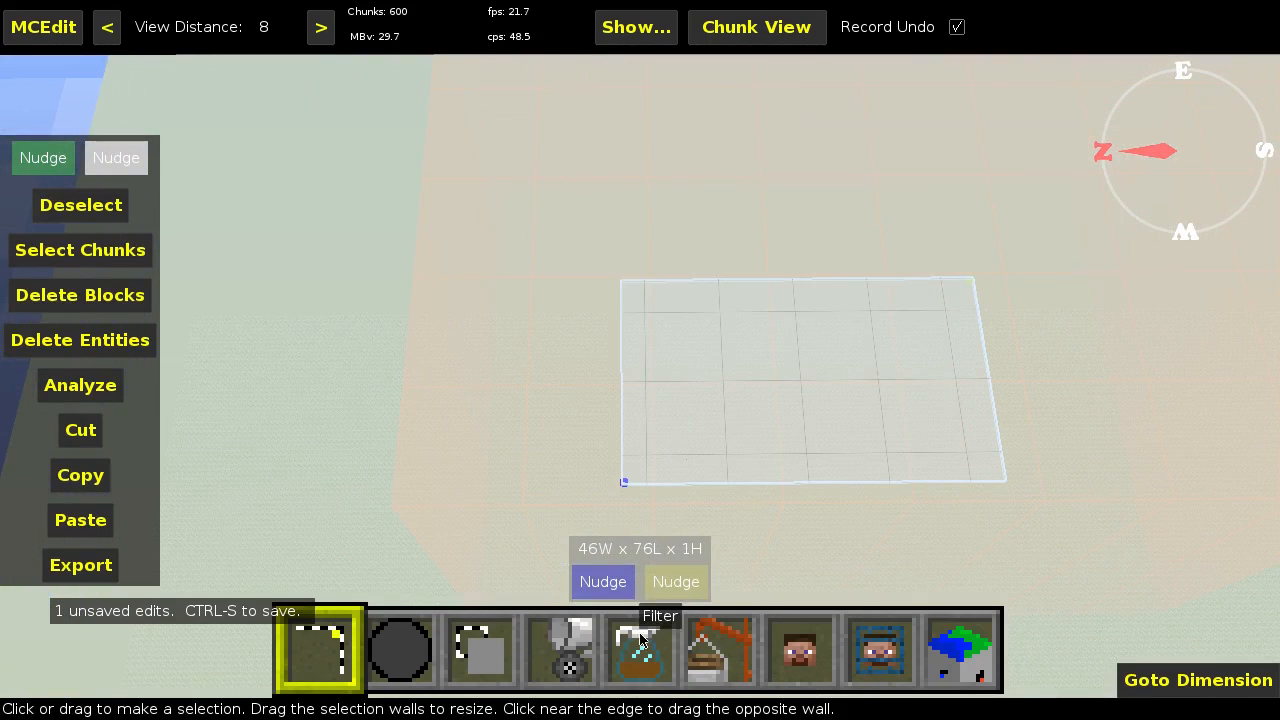
left_click(640, 650)
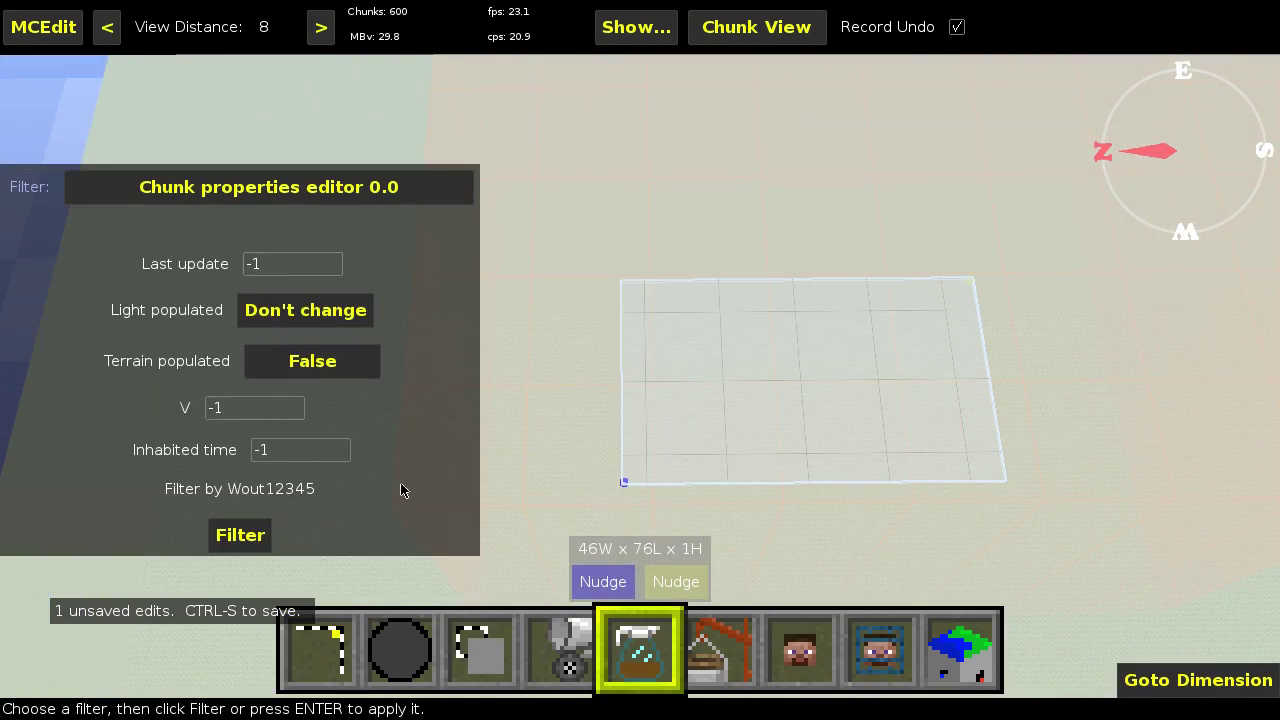
left_click(287, 362)
left_click(285, 380)
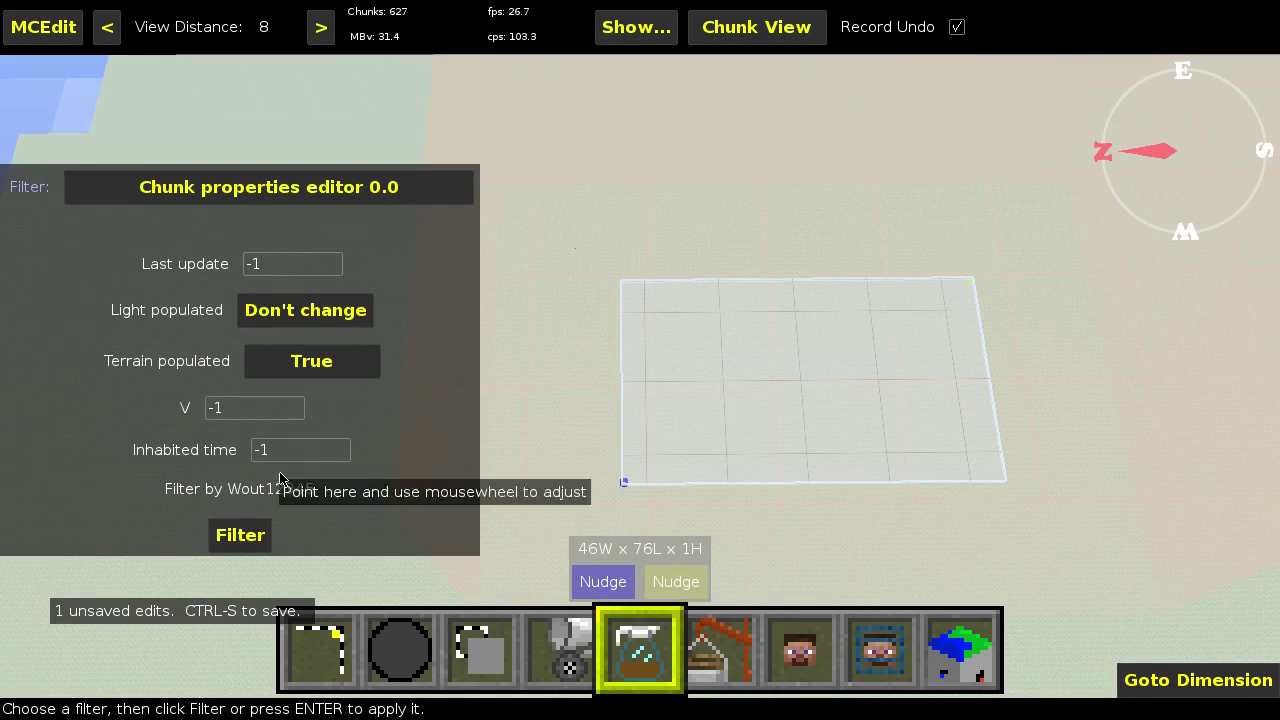
left_click(250, 540)
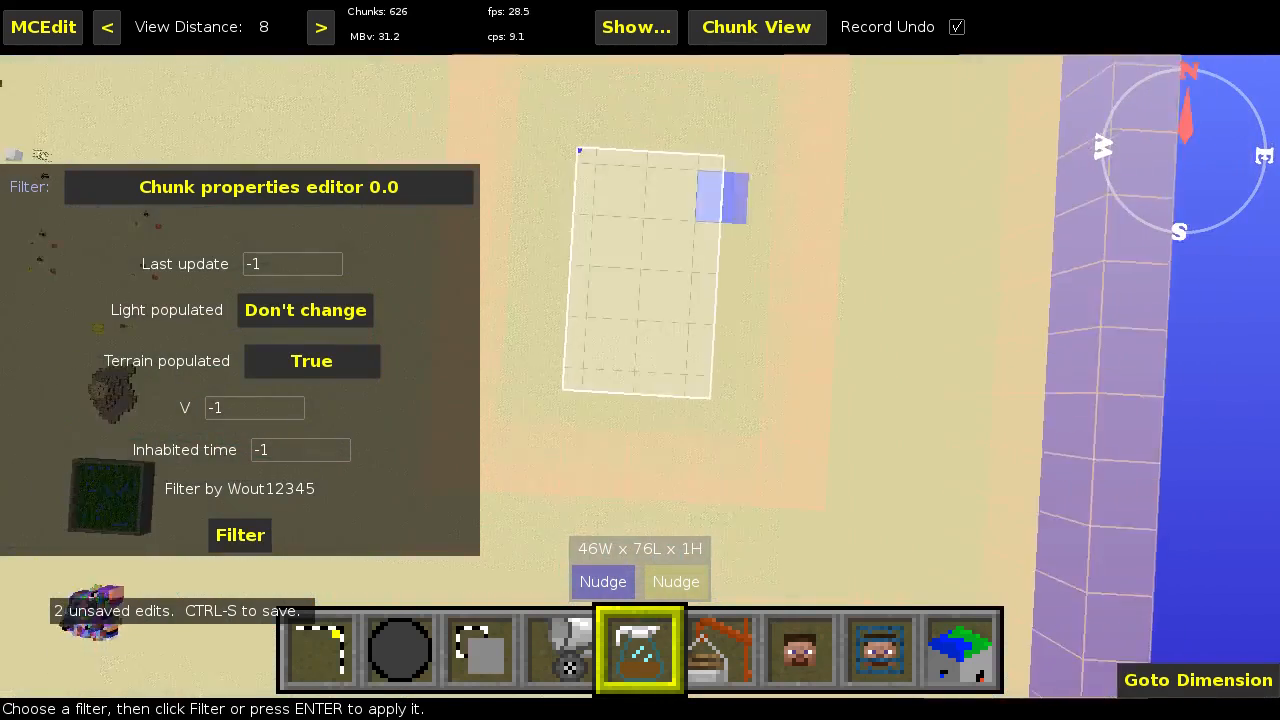
key("a")
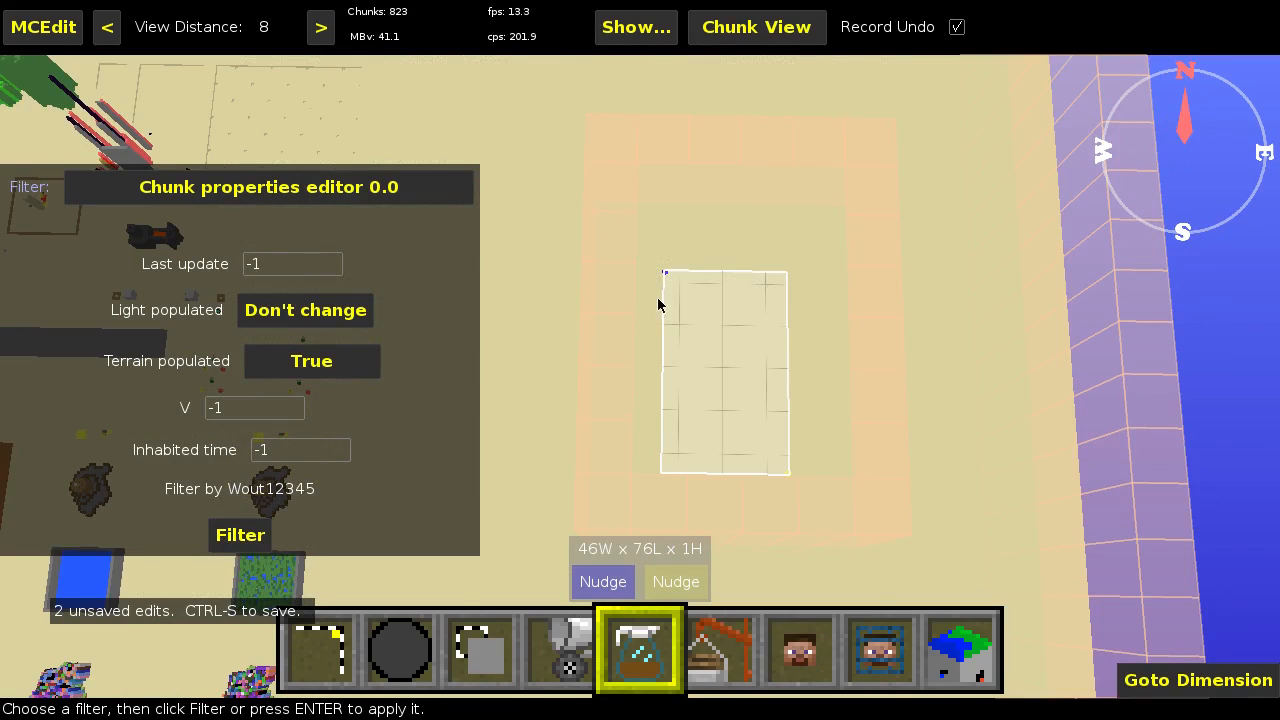
Set Terrain populated back to Don't change.
left_click(349, 354)
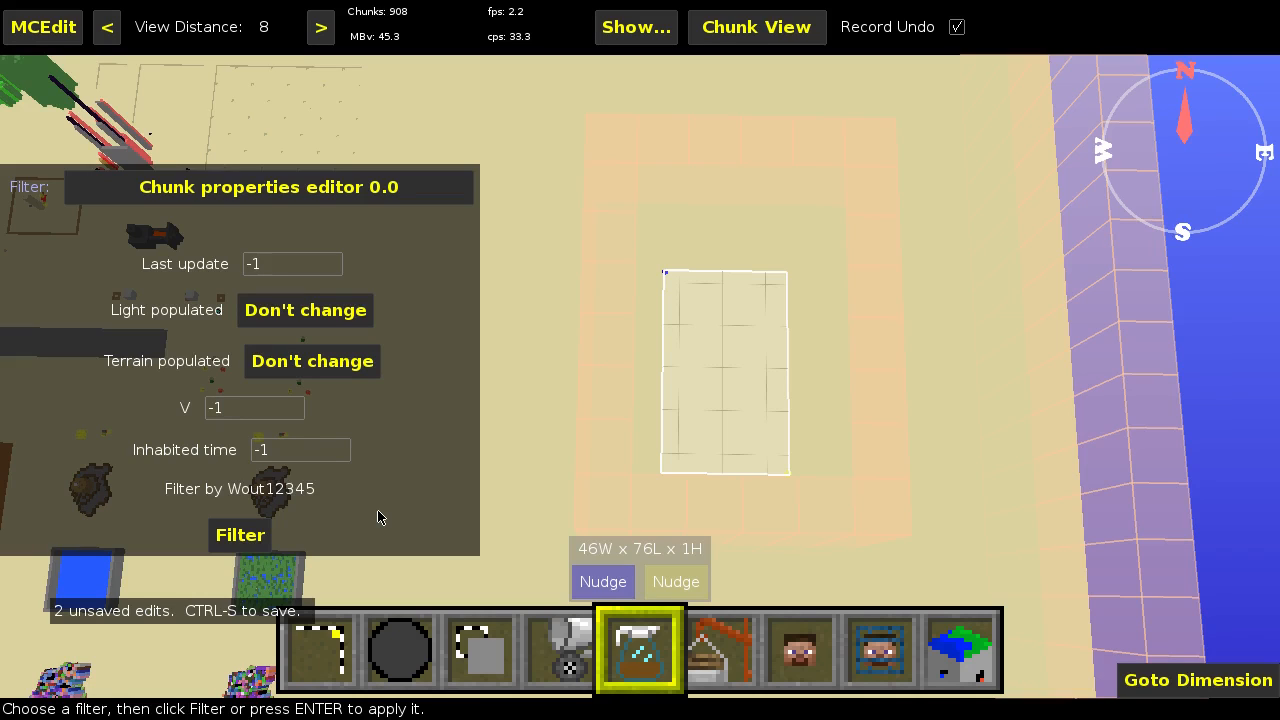
Save the world with Ctrl+S so no unsaved edits remain, then look over the area.
key("ctrl+s")
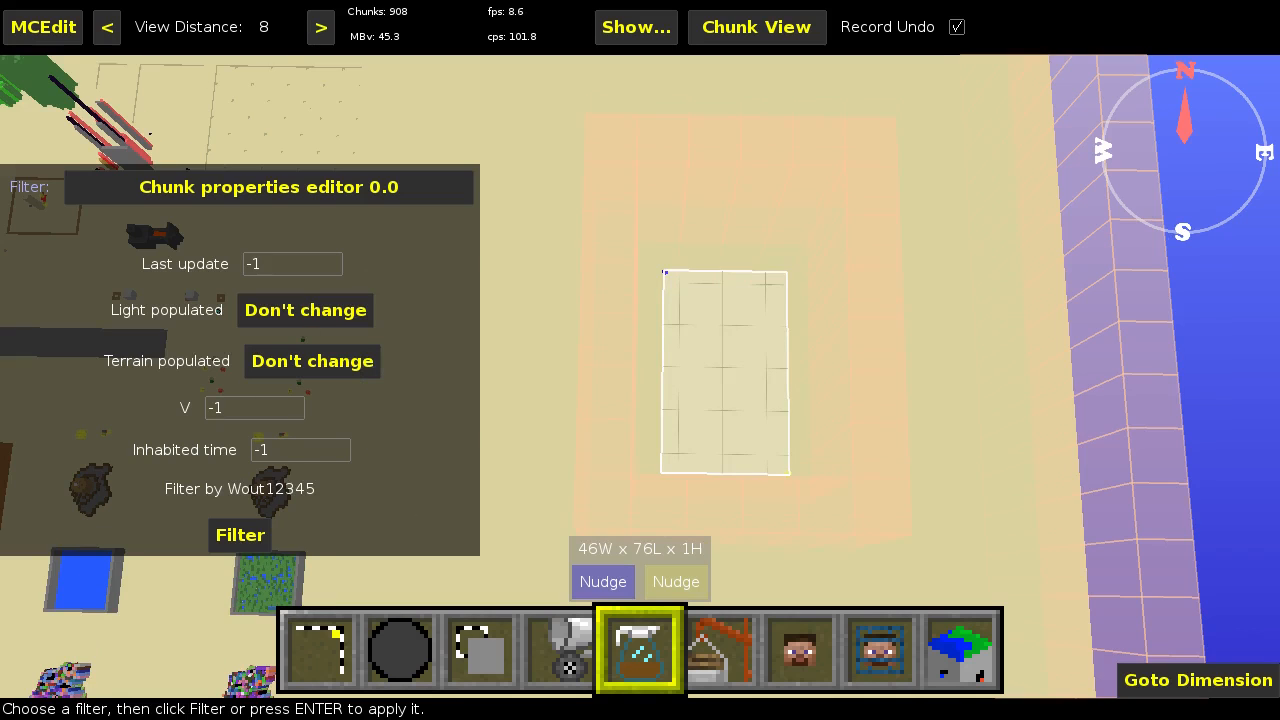
key("s")
key("w")
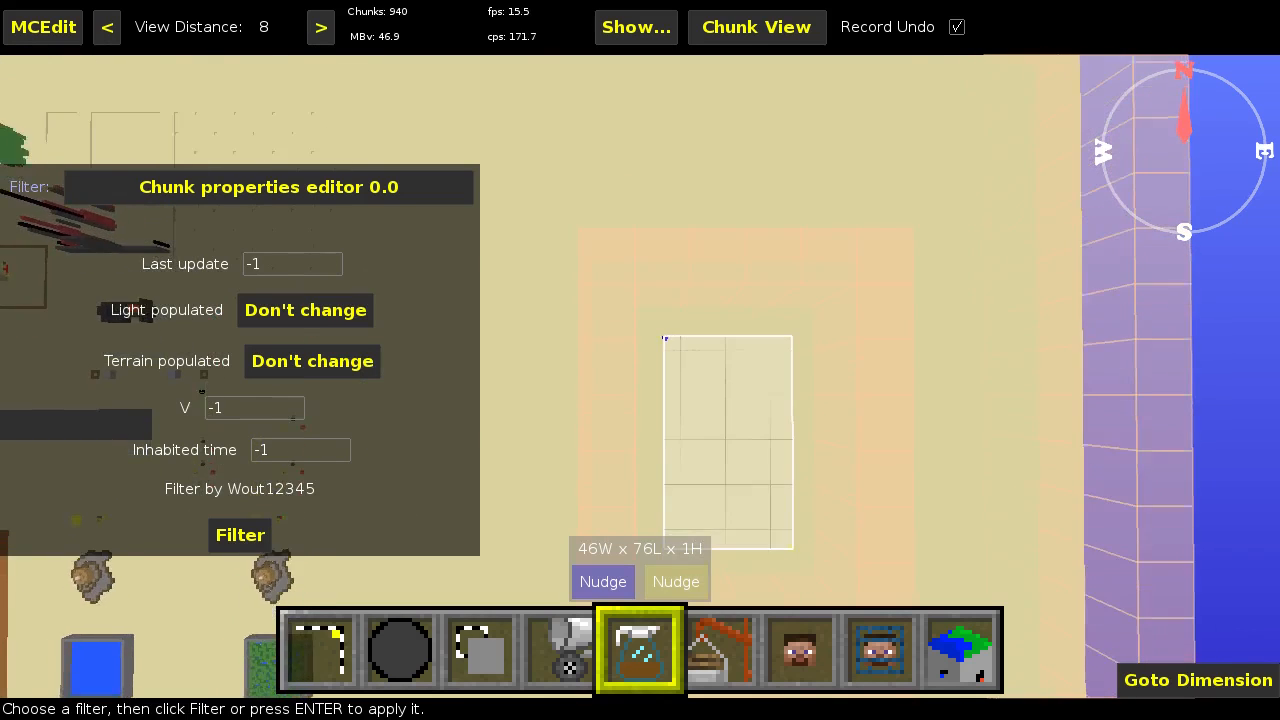
key("s")
key("w")
key("w")
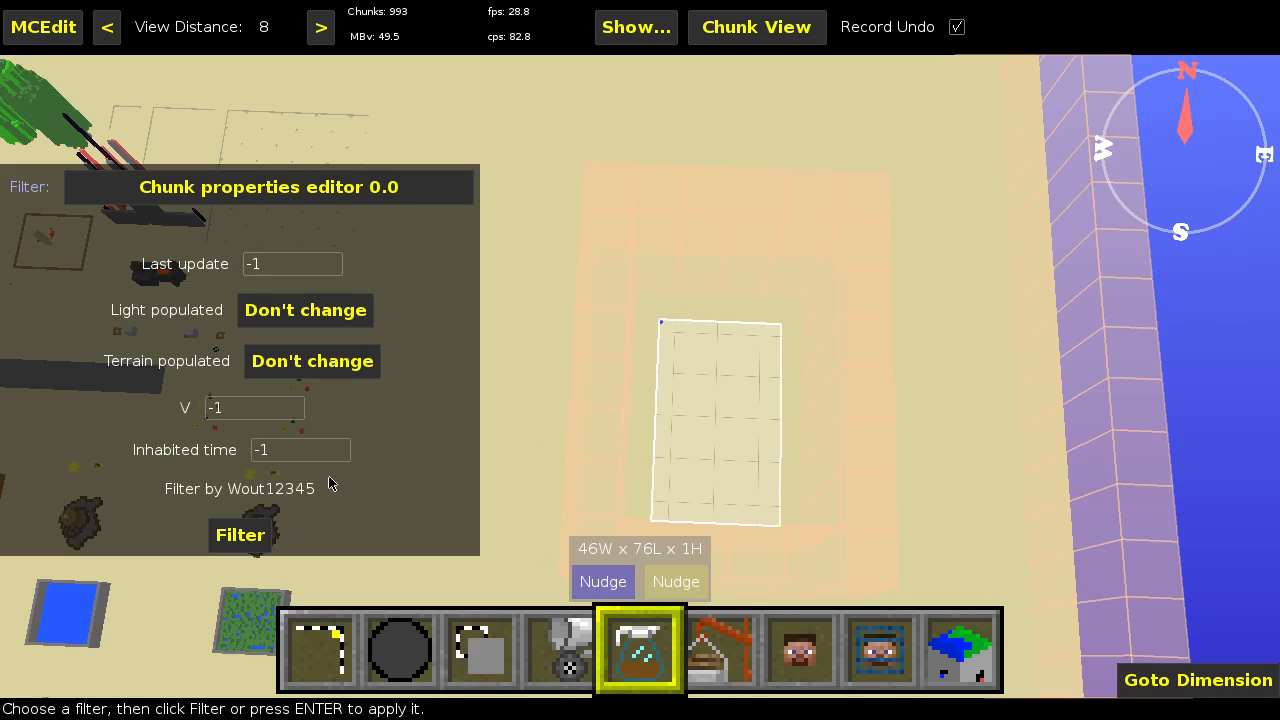
scroll(284, 450, "up", 6)
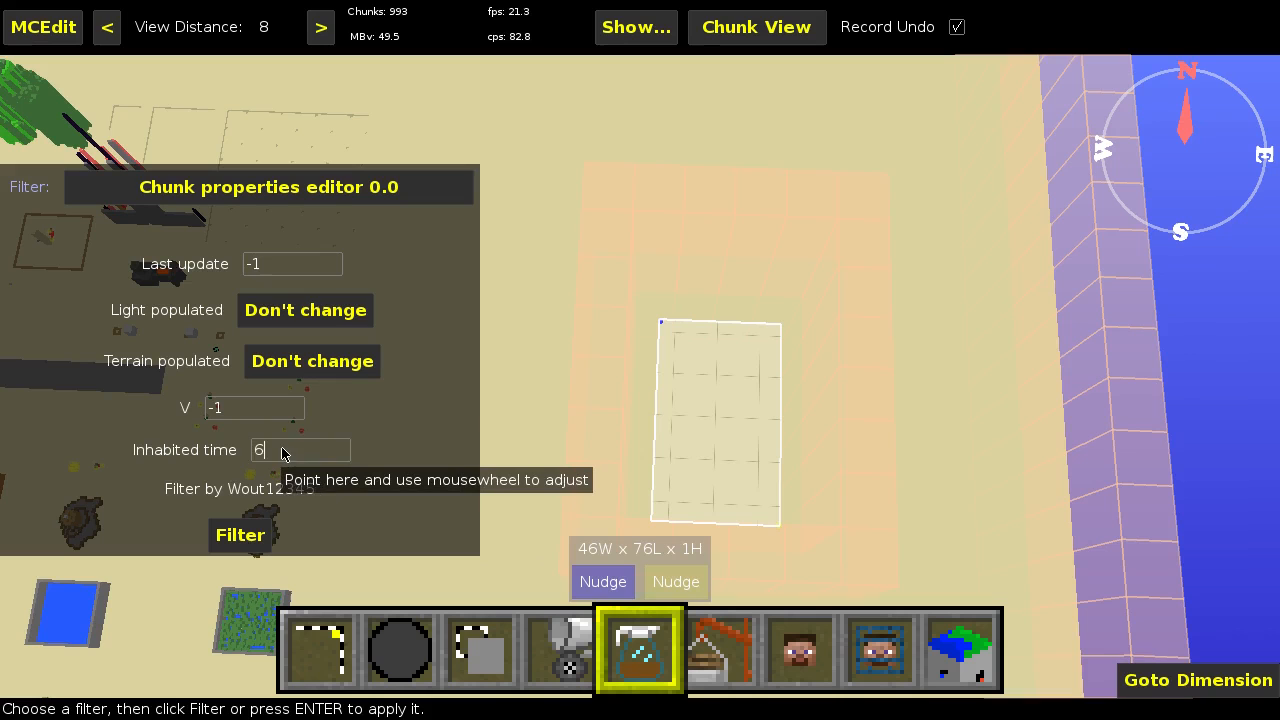
Reset Inhabited time to -1 and run the chunk filter on the 62-wide selection.
left_click(284, 450)
scroll(284, 450, "down", 7)
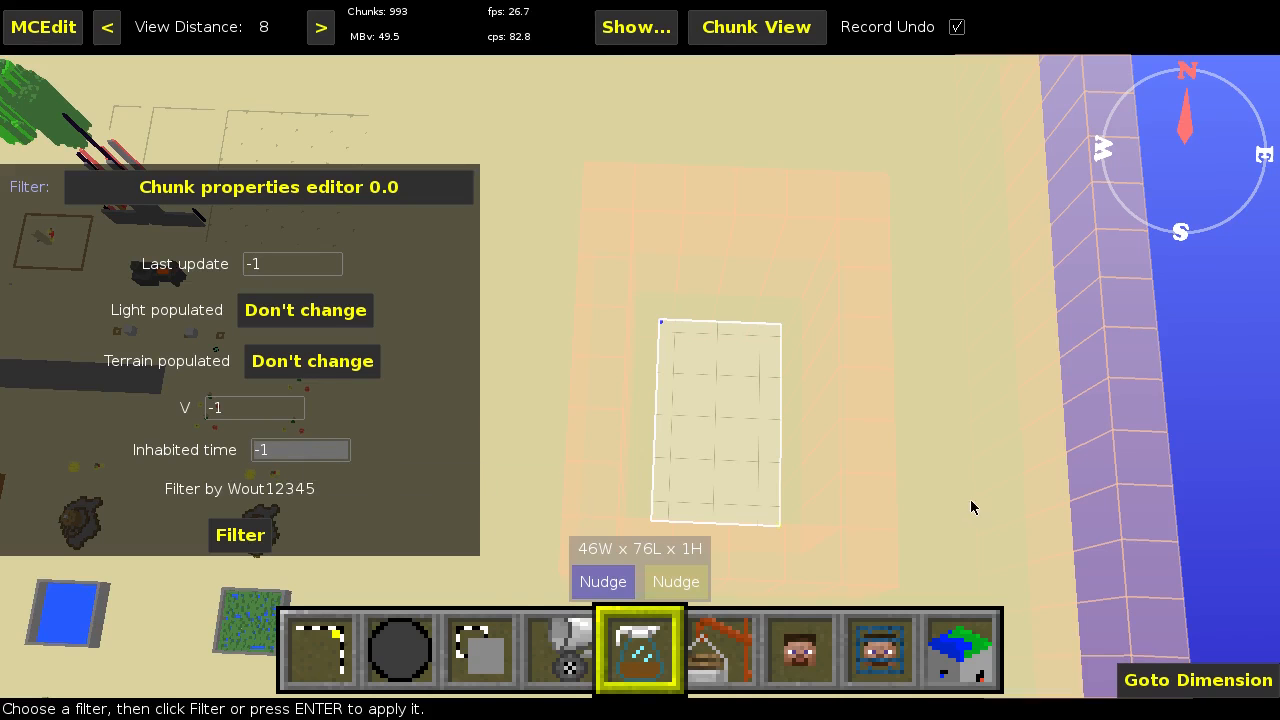
key("s")
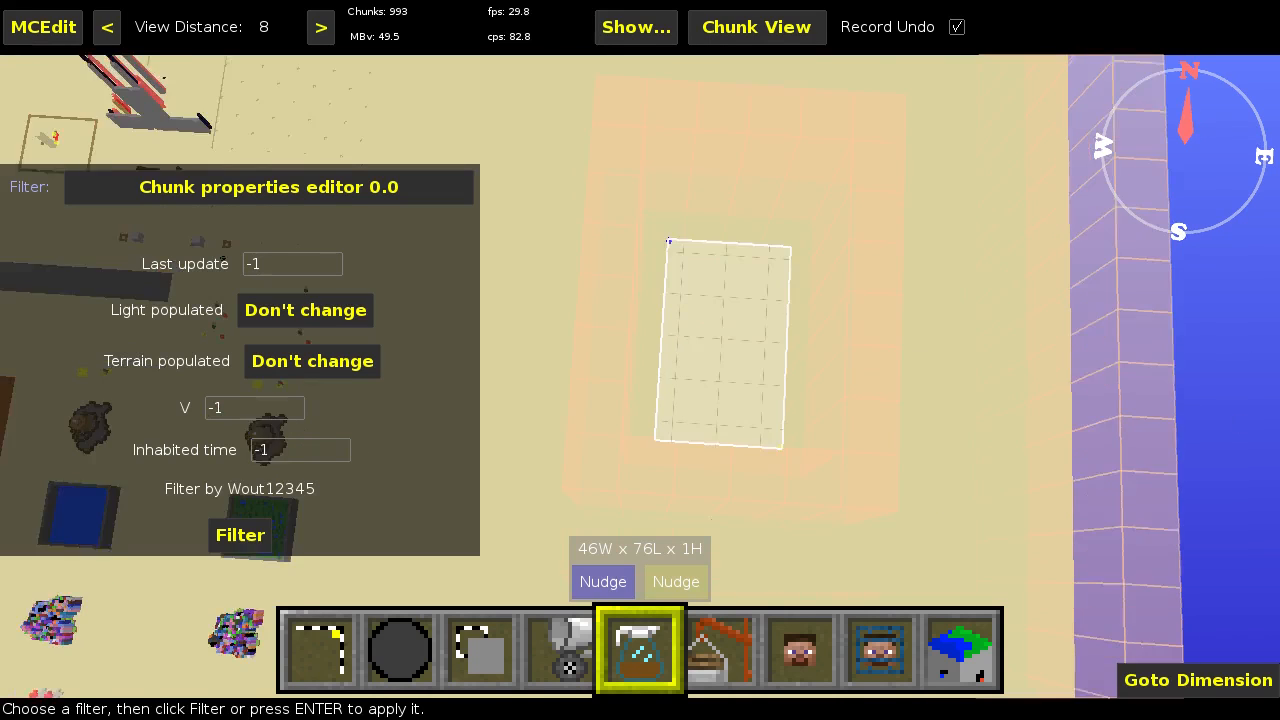
key("s")
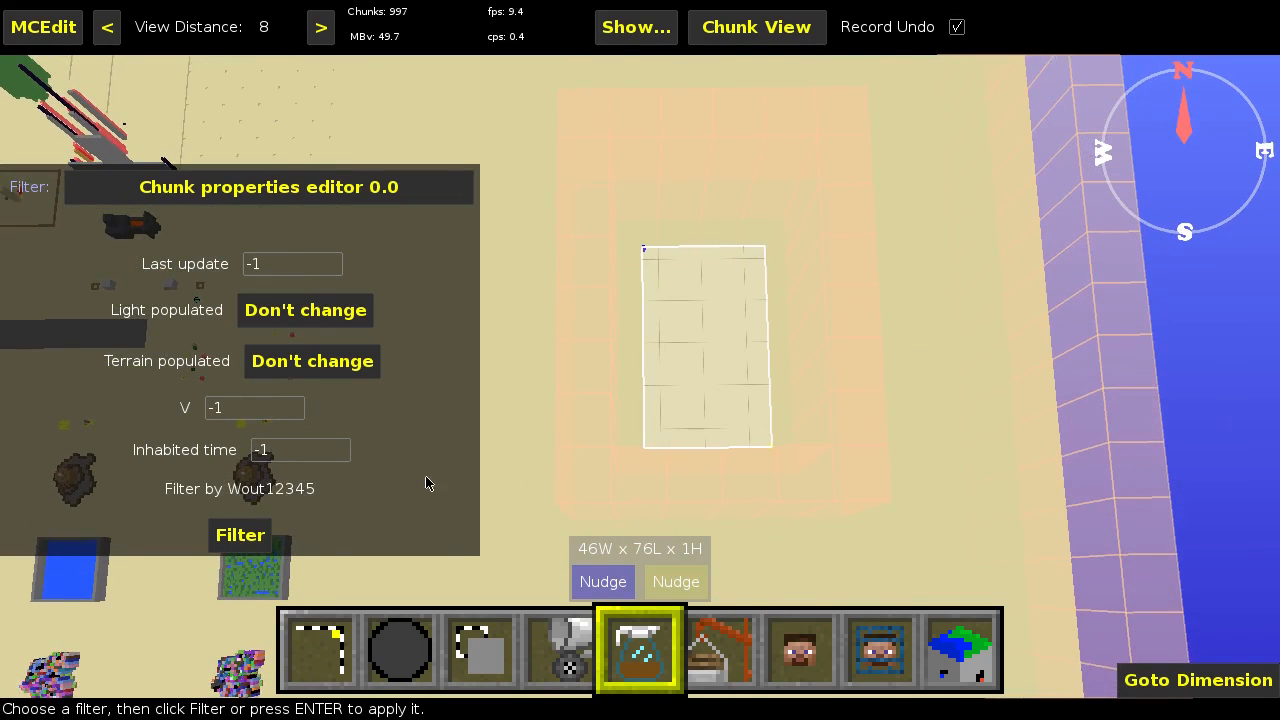
left_click(253, 538)
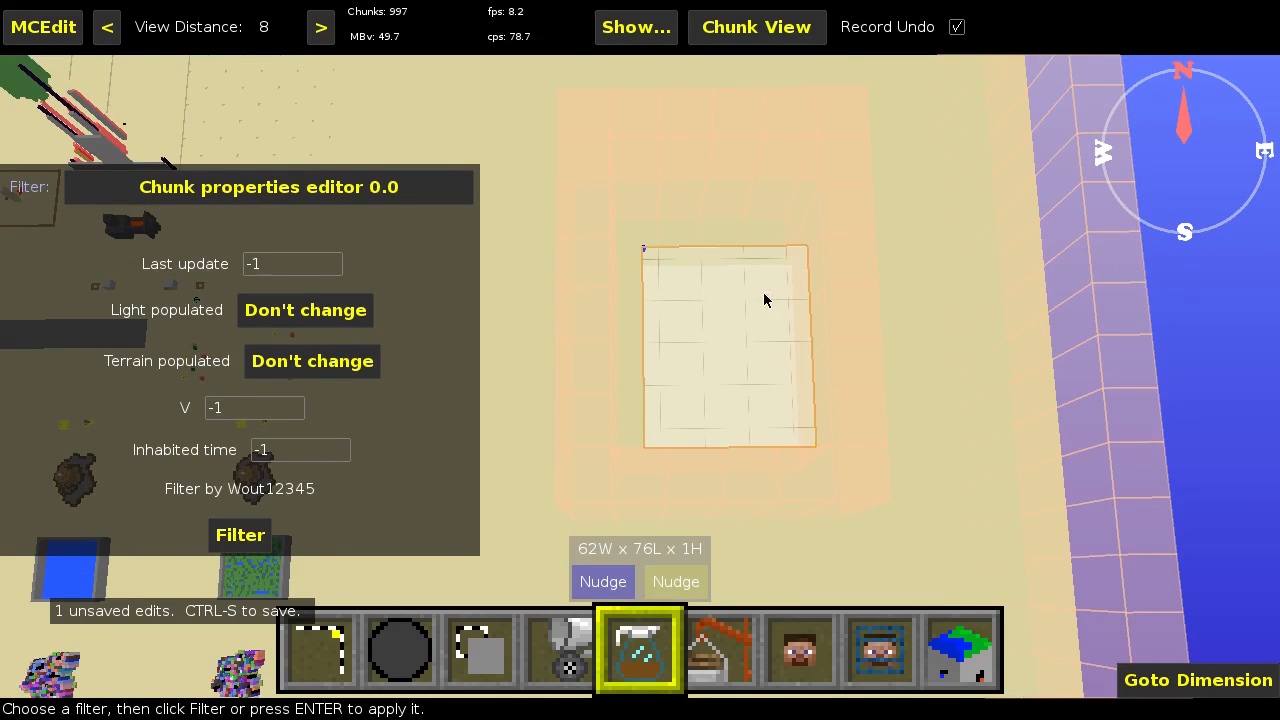
Set Terrain populated to True and apply the filter to the selected chunks again.
left_click(290, 361)
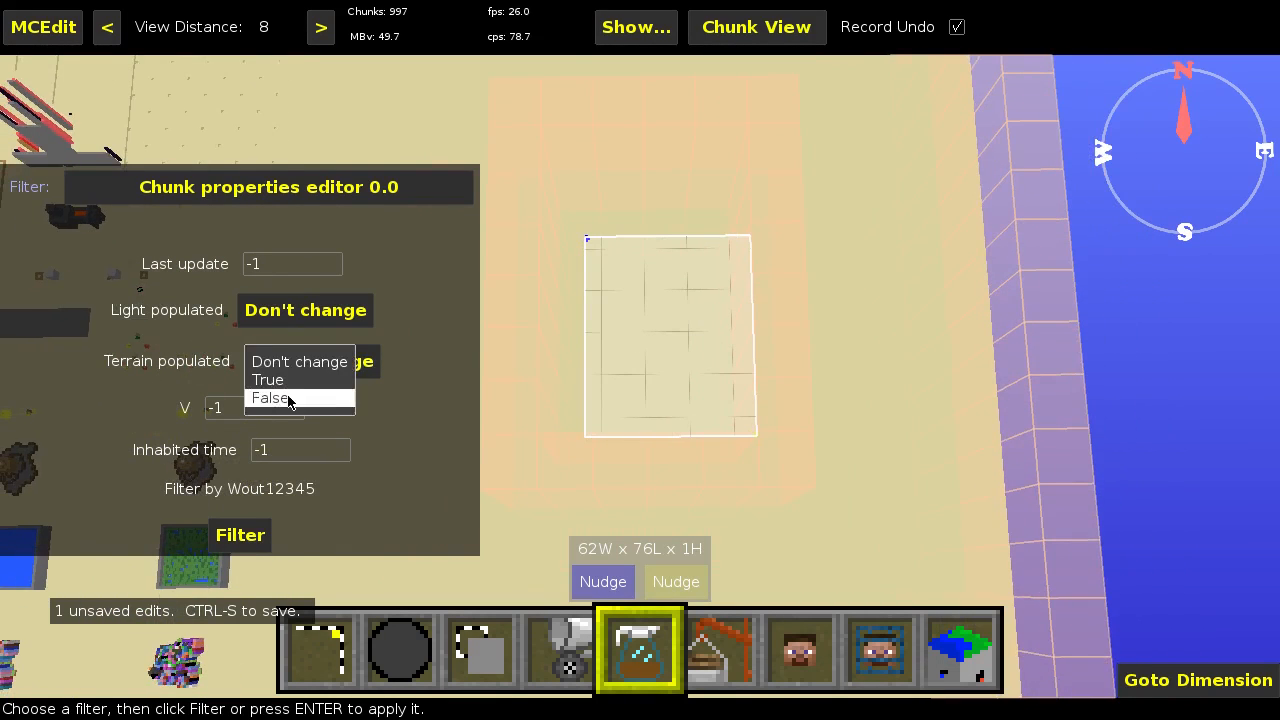
left_click(286, 397)
left_click(296, 360)
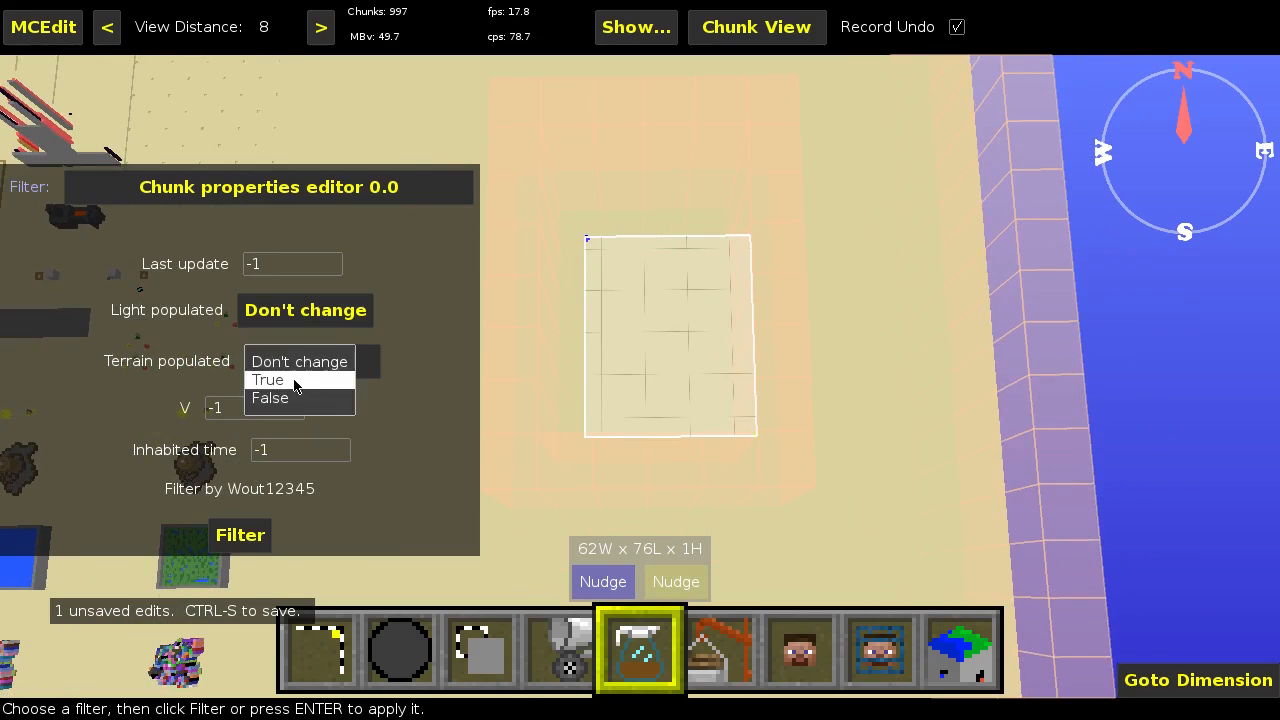
left_click(228, 545)
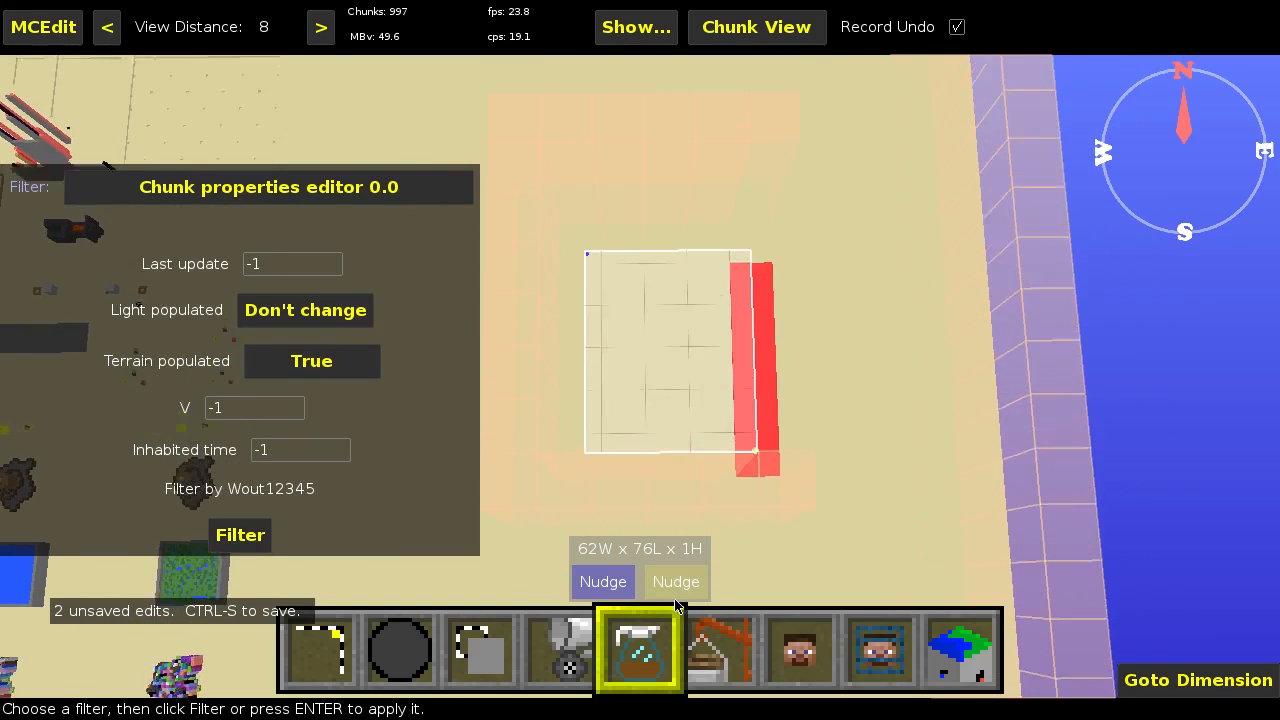
key("s")
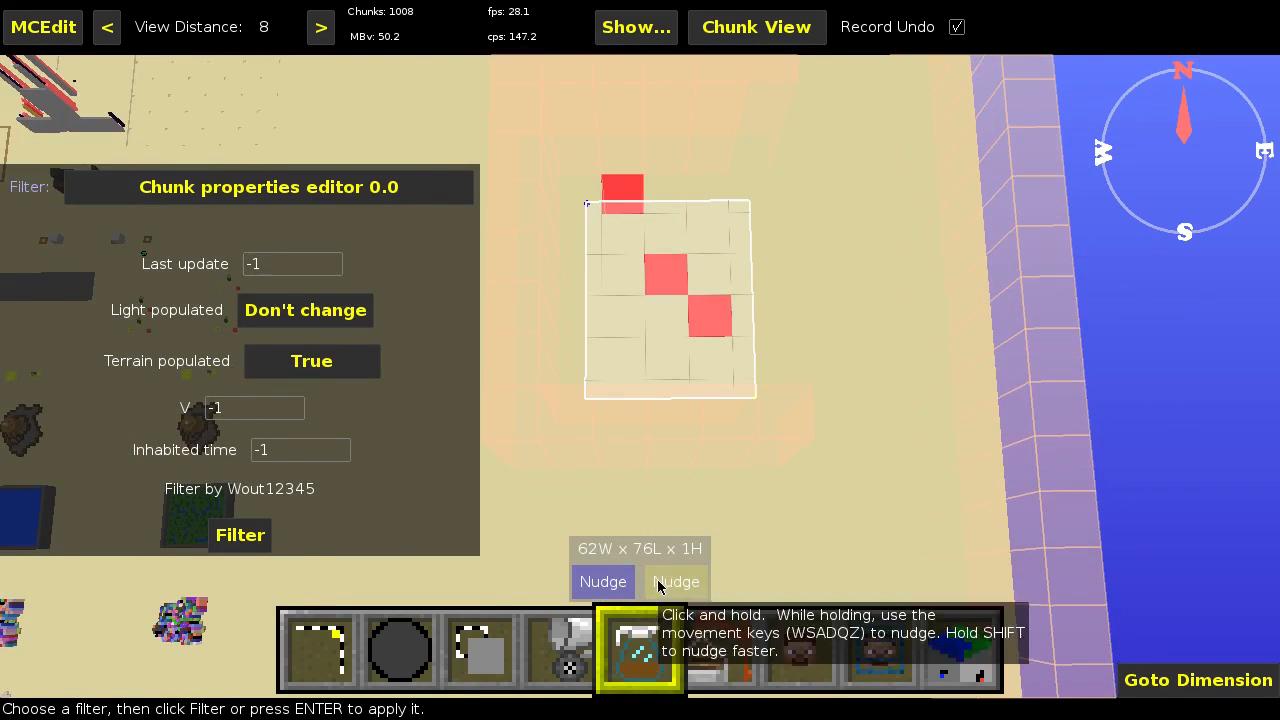
Switch to the Select tool and clear the current selection.
left_click(318, 650)
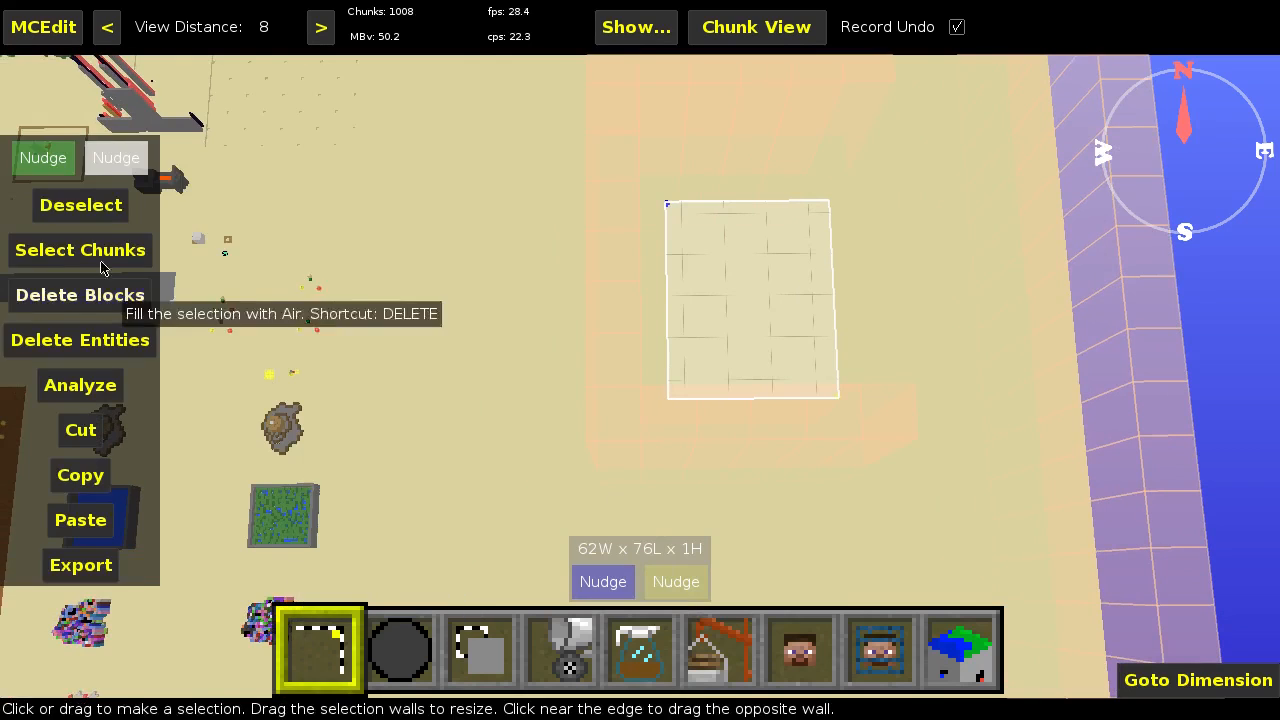
left_click(98, 210)
Fly around to inspect the pink ring of unpopulated chunks around the re-populated area.
key("w")
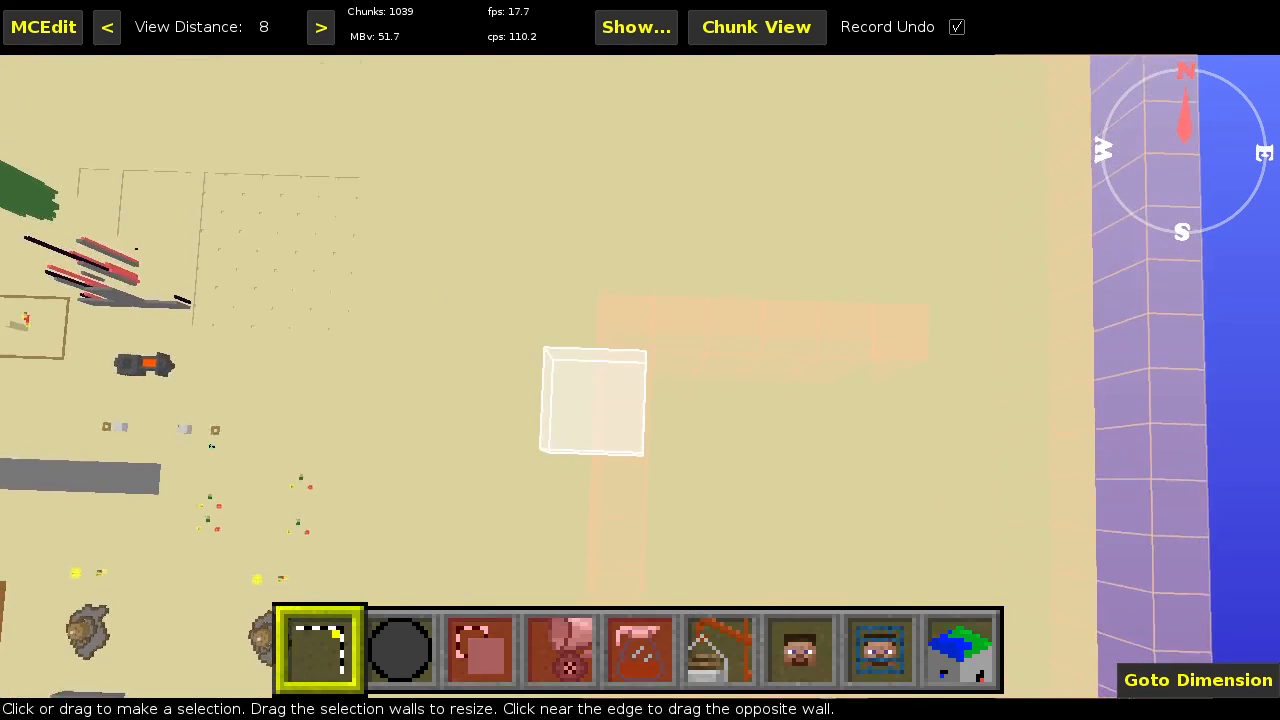
key("s")
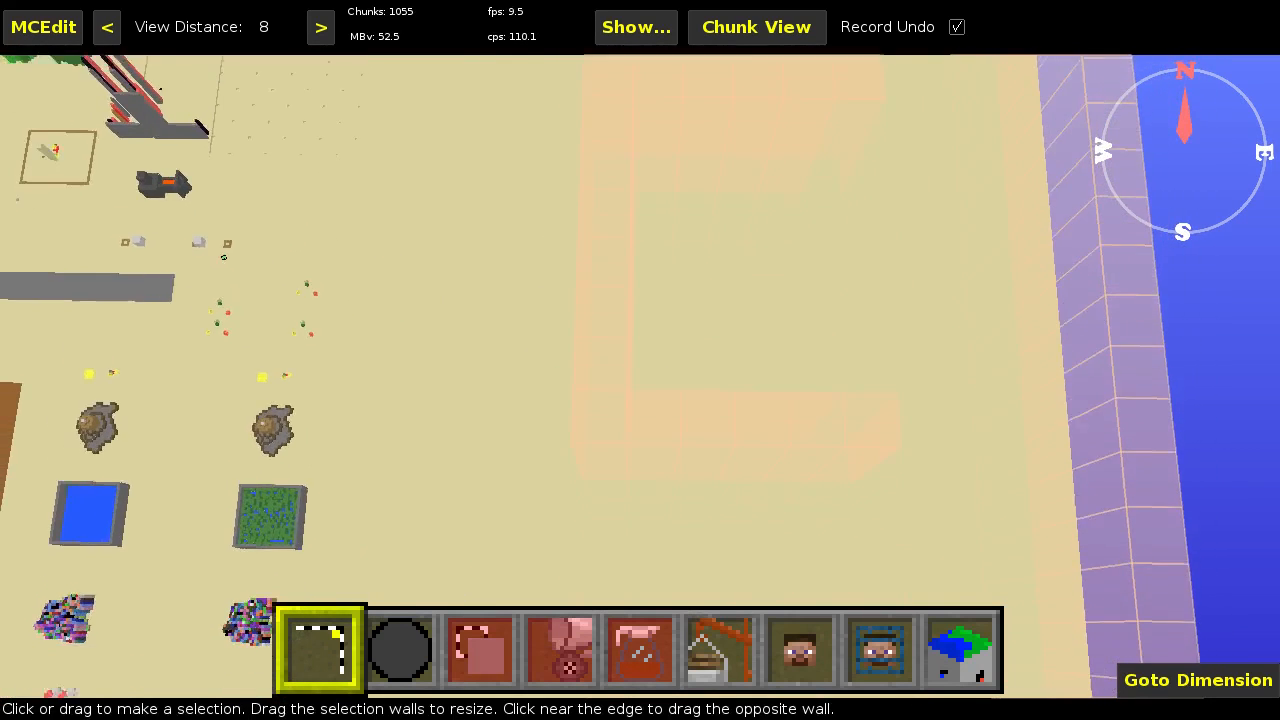
key("w")
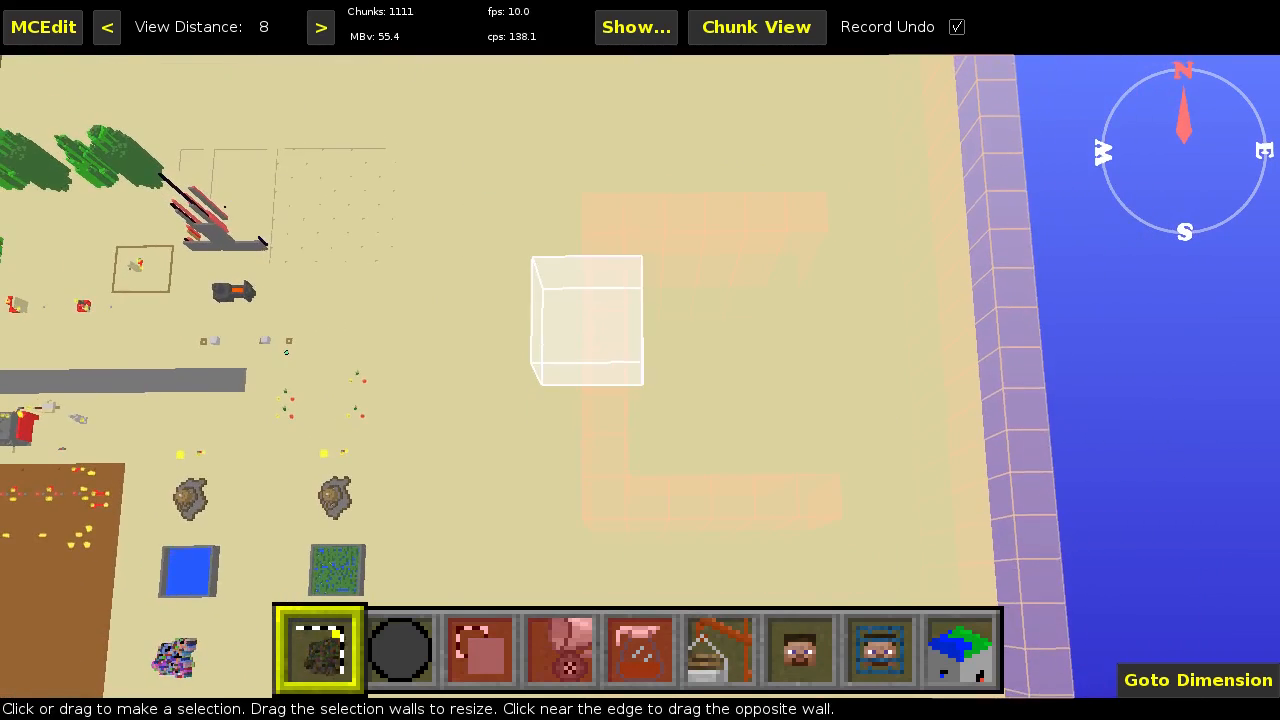
key("s")
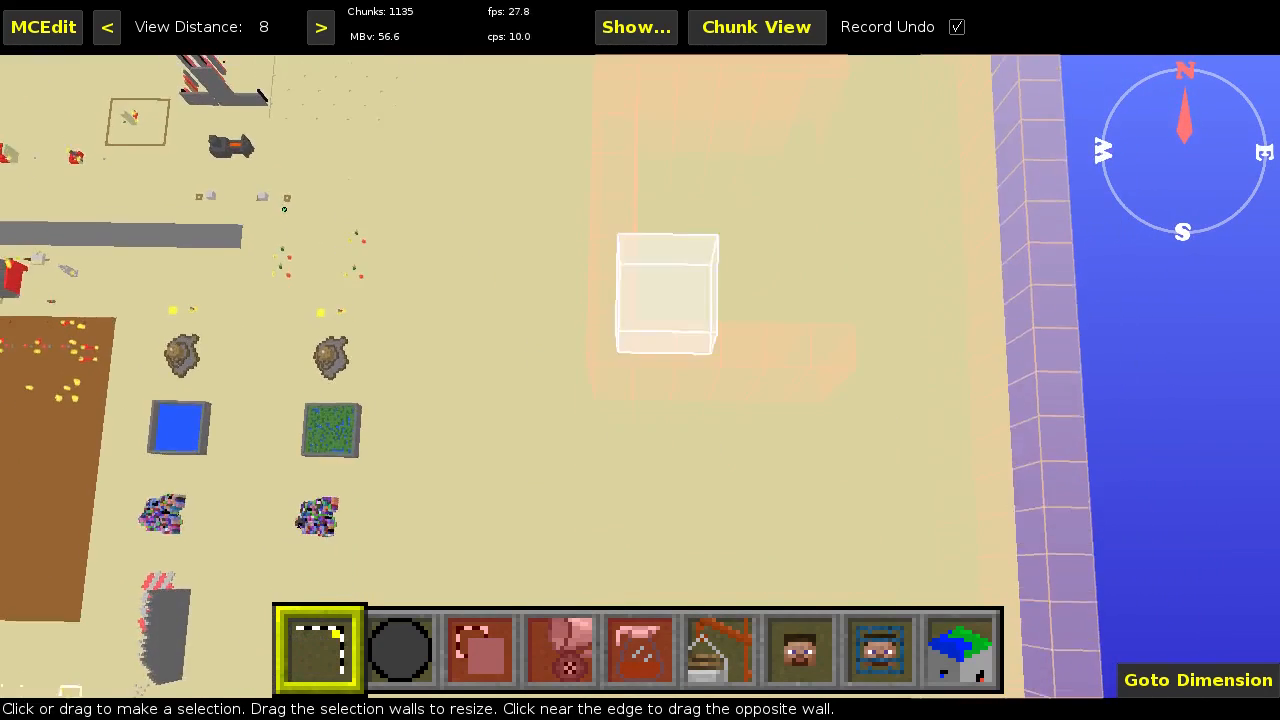
key("d")
key("w")
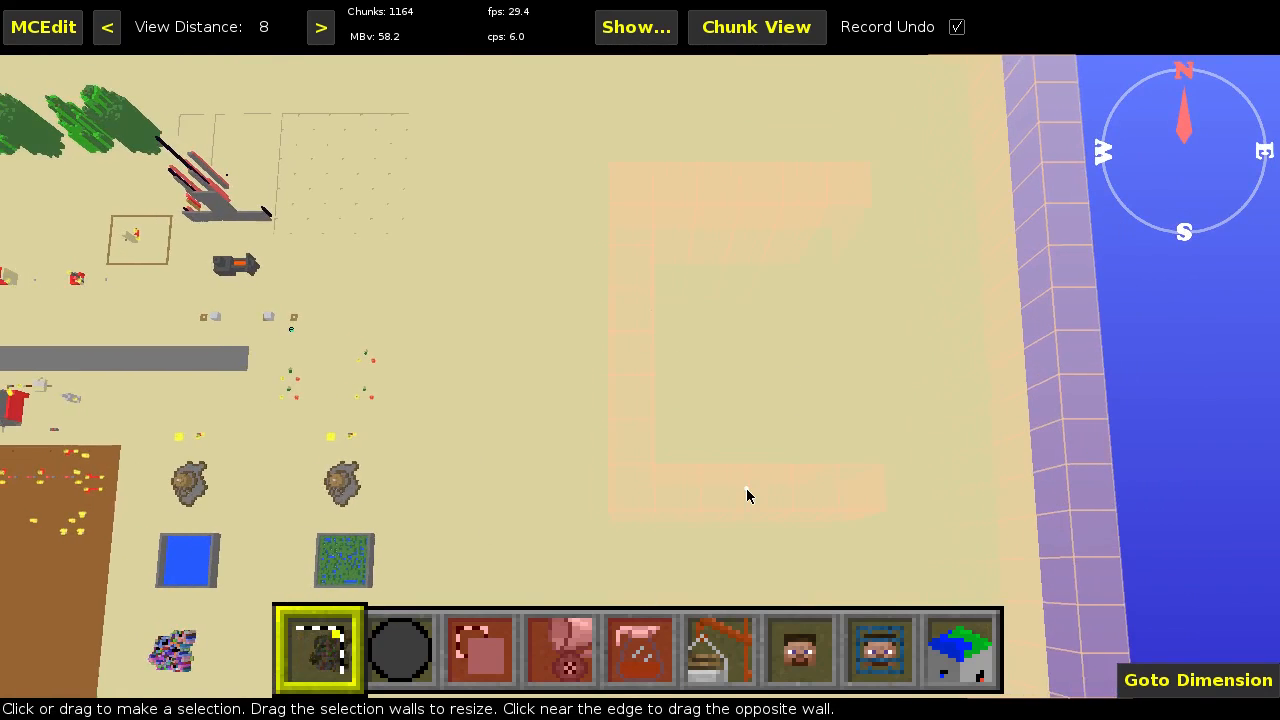
key("s")
key("w")
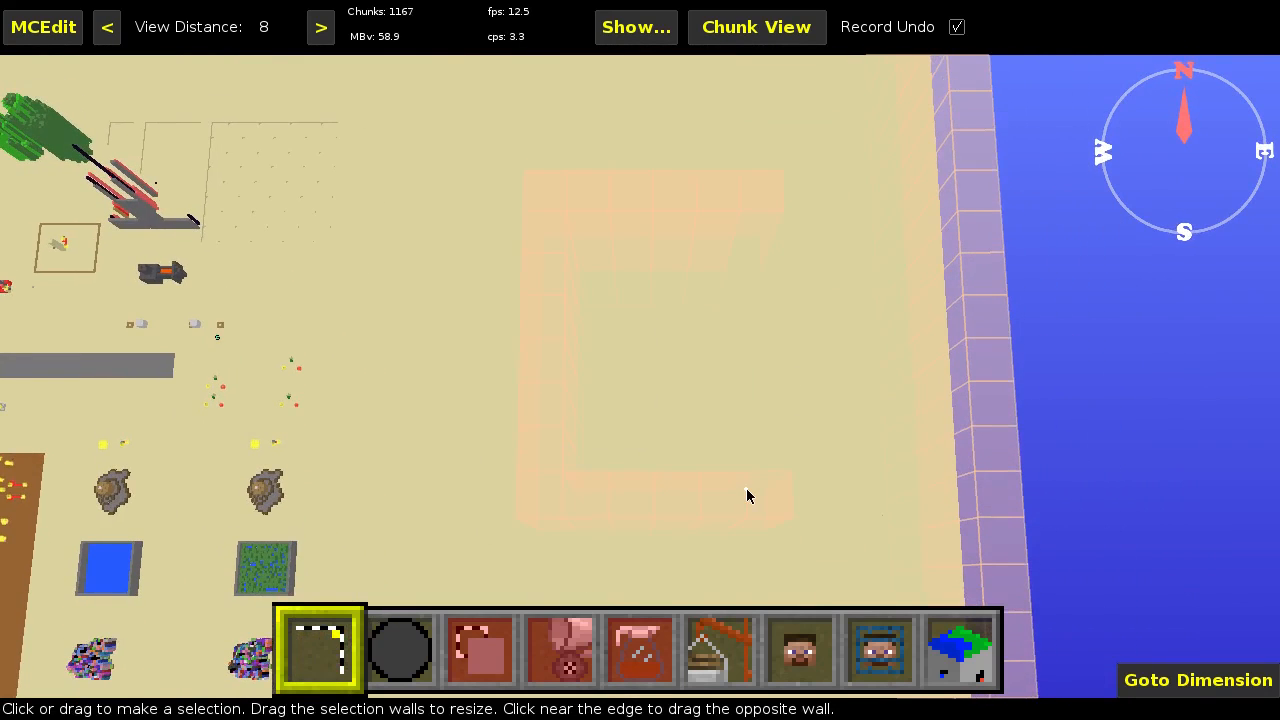
key("a")
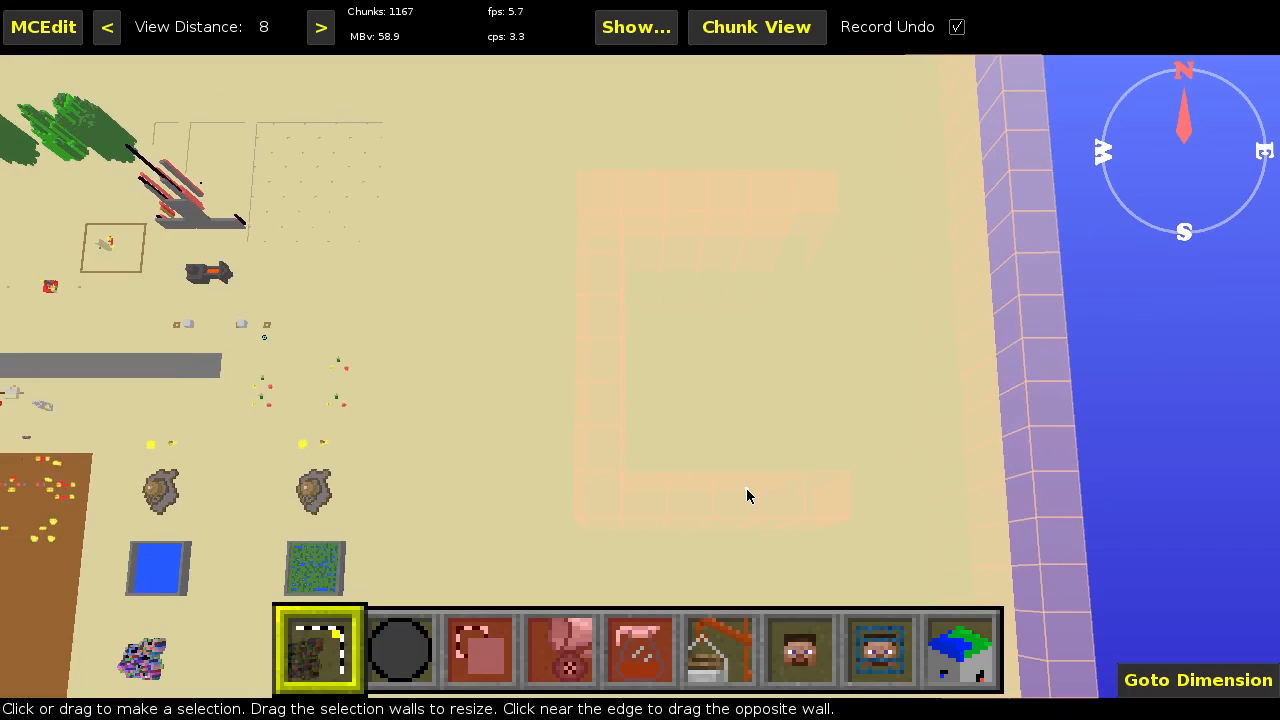
key("a")
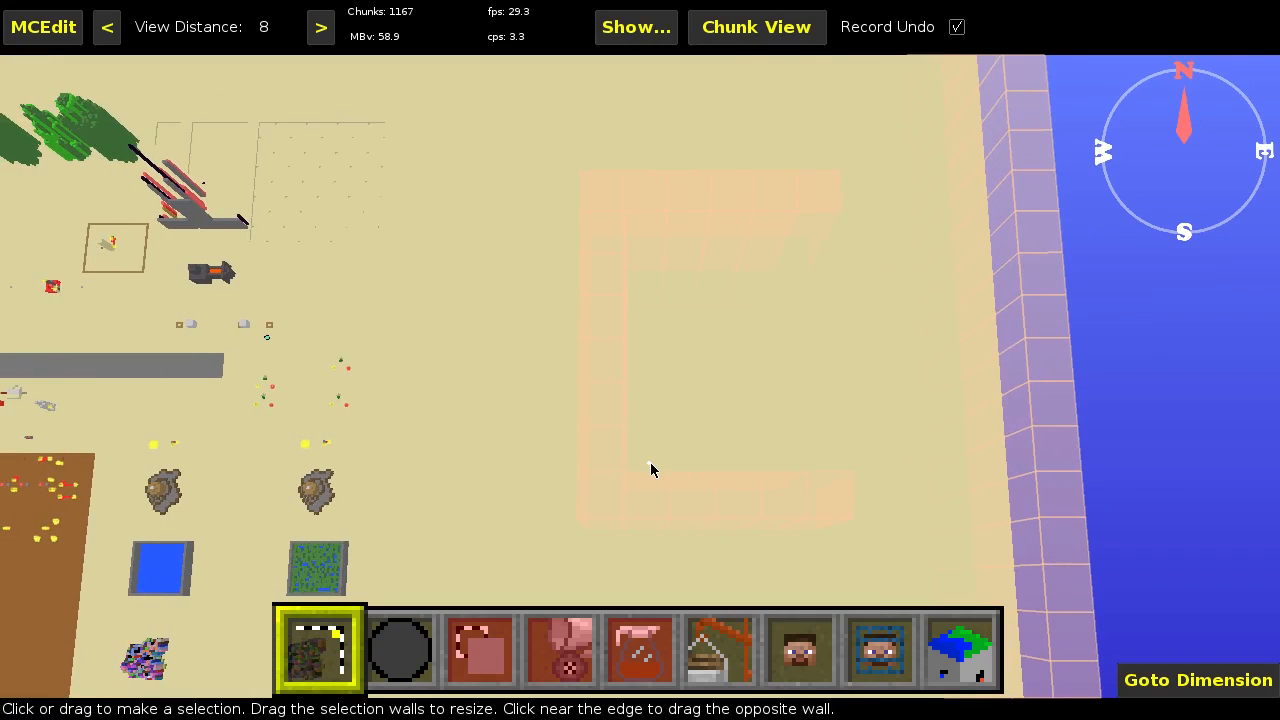